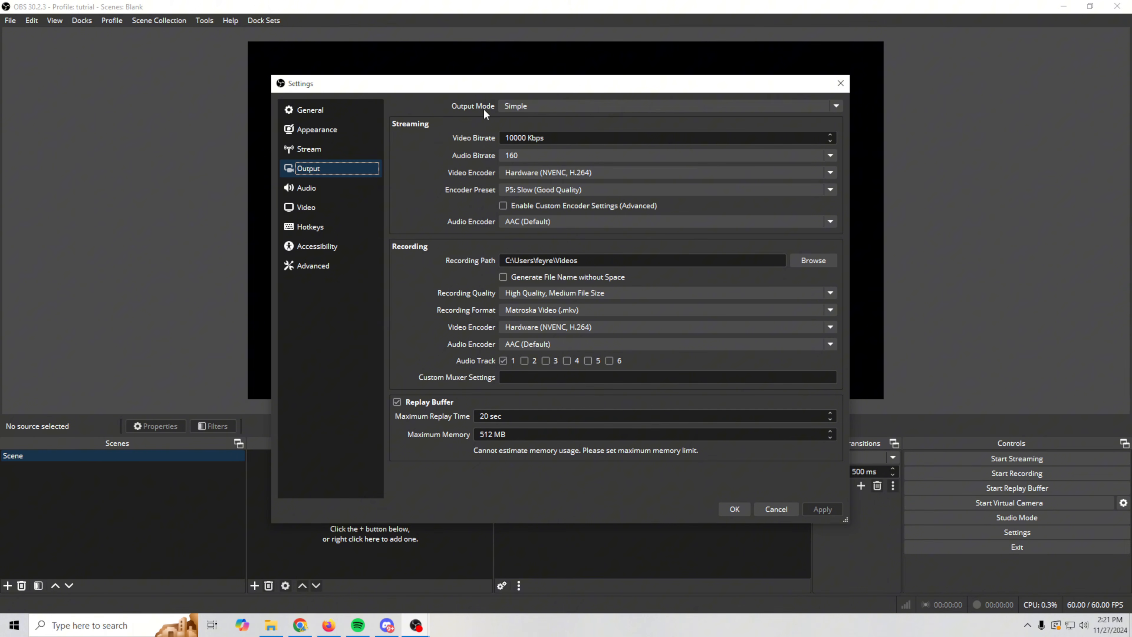
# Switch the output mode to Advanced and select the Scene Switch folder as the recording path.
pyautogui.click(566, 107)
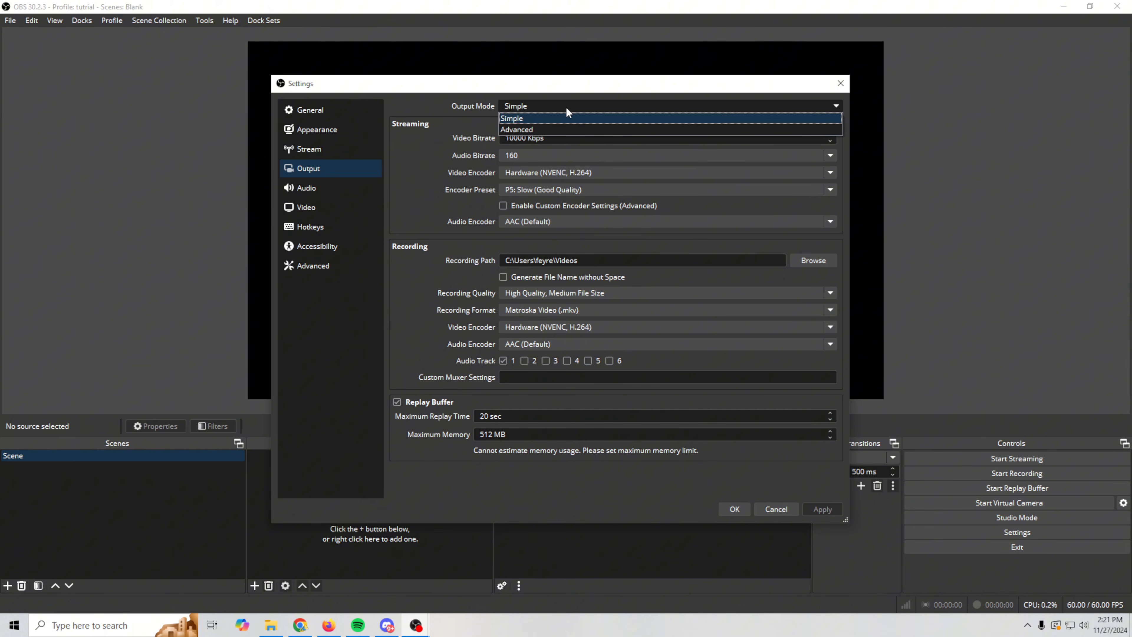
pyautogui.click(548, 129)
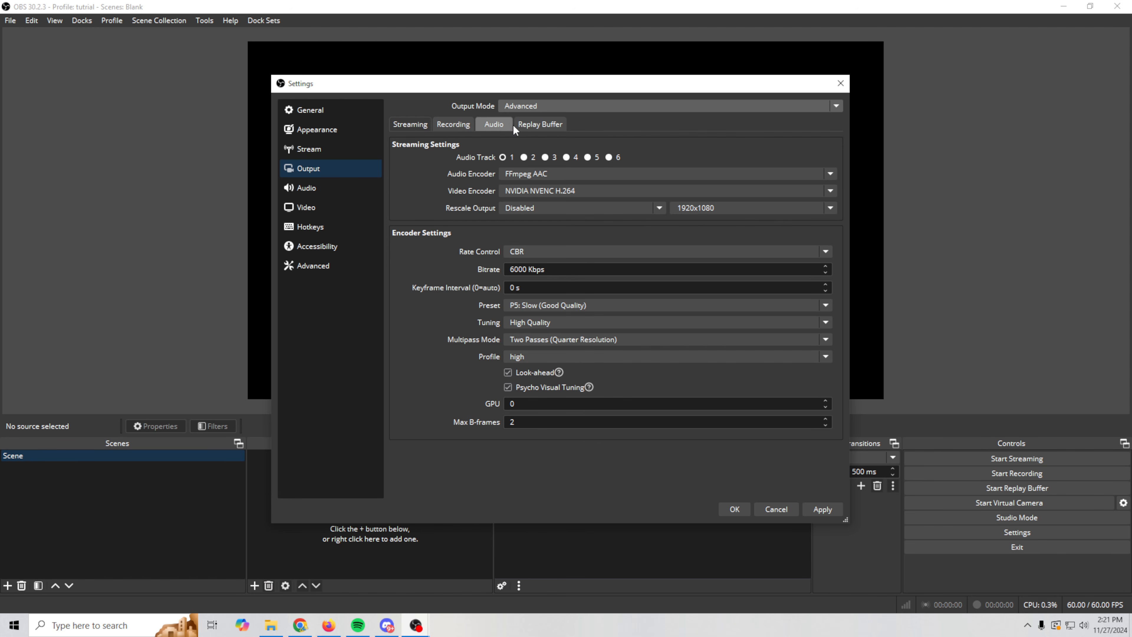
pyautogui.click(454, 127)
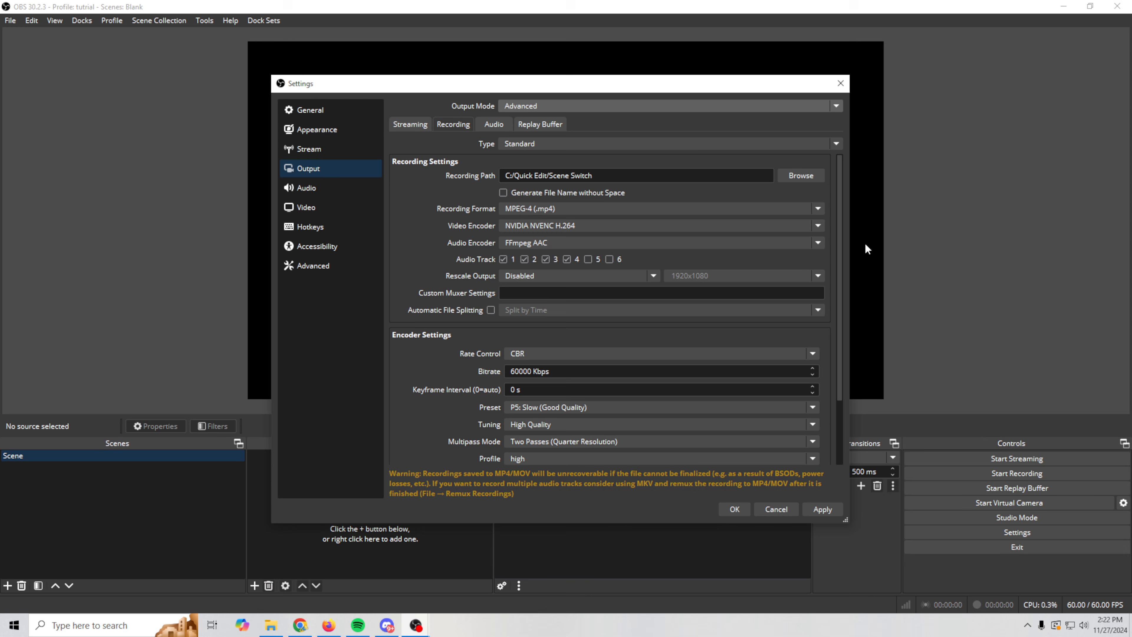
pyautogui.click(801, 175)
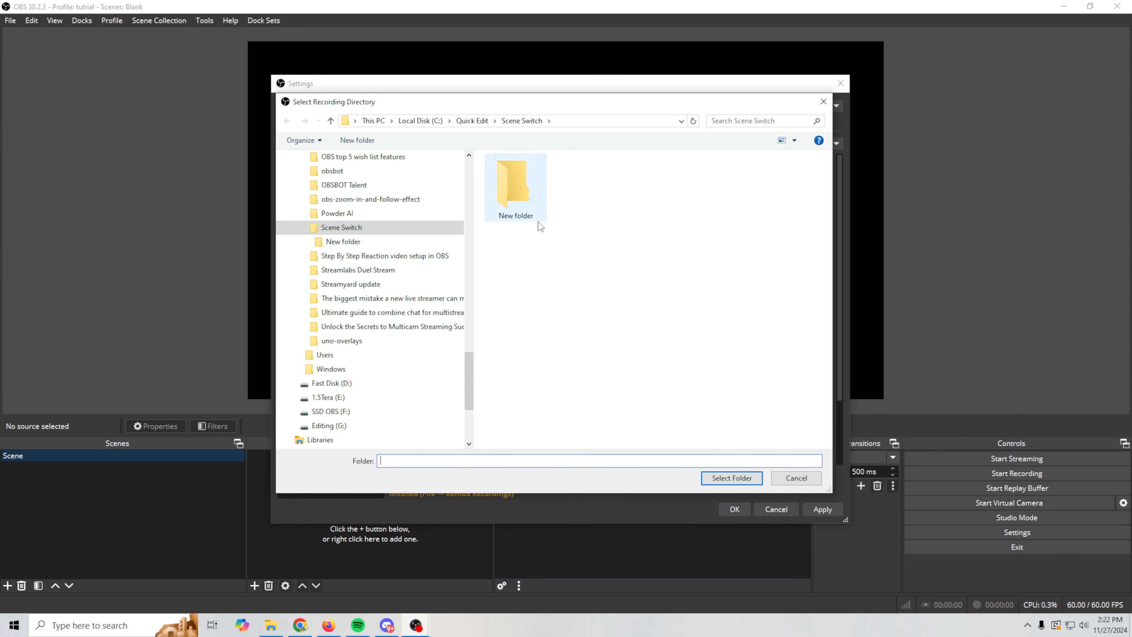
pyautogui.click(714, 481)
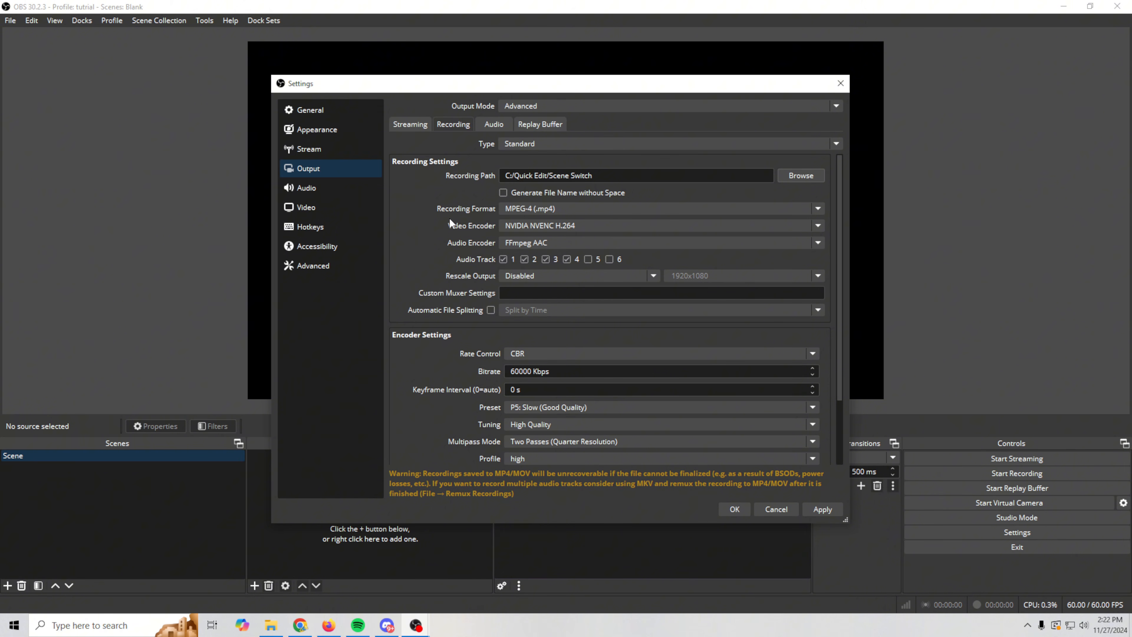
# Select MPEG-4 (.mp4) as the recording format and look over the recording's encoder settings.
pyautogui.click(586, 209)
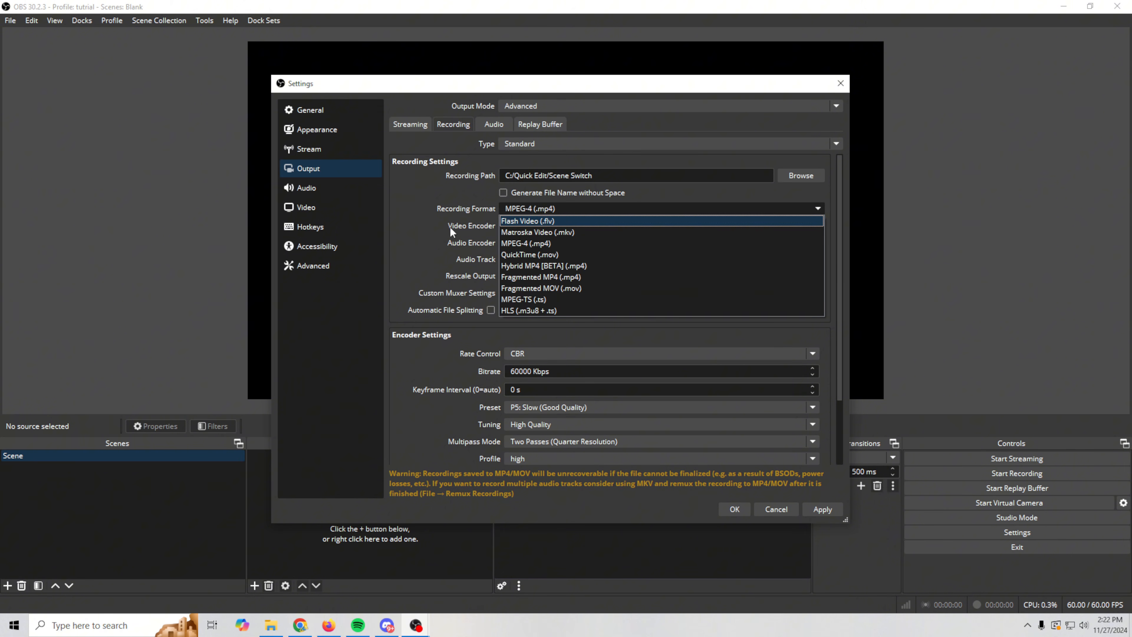
pyautogui.click(532, 244)
pyautogui.click(555, 210)
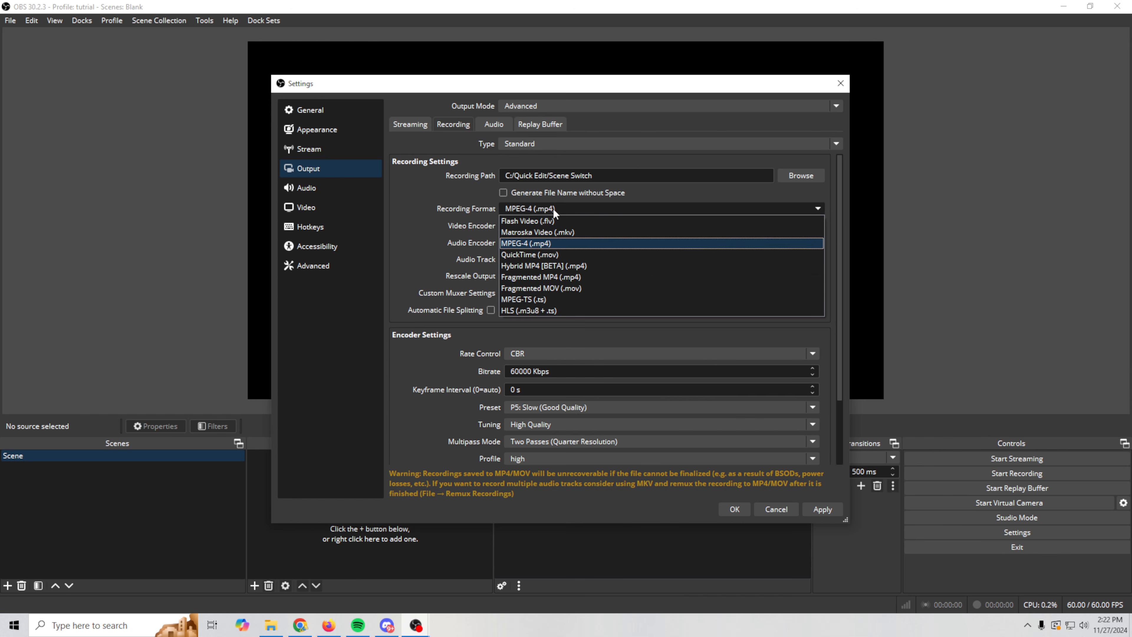
pyautogui.click(452, 213)
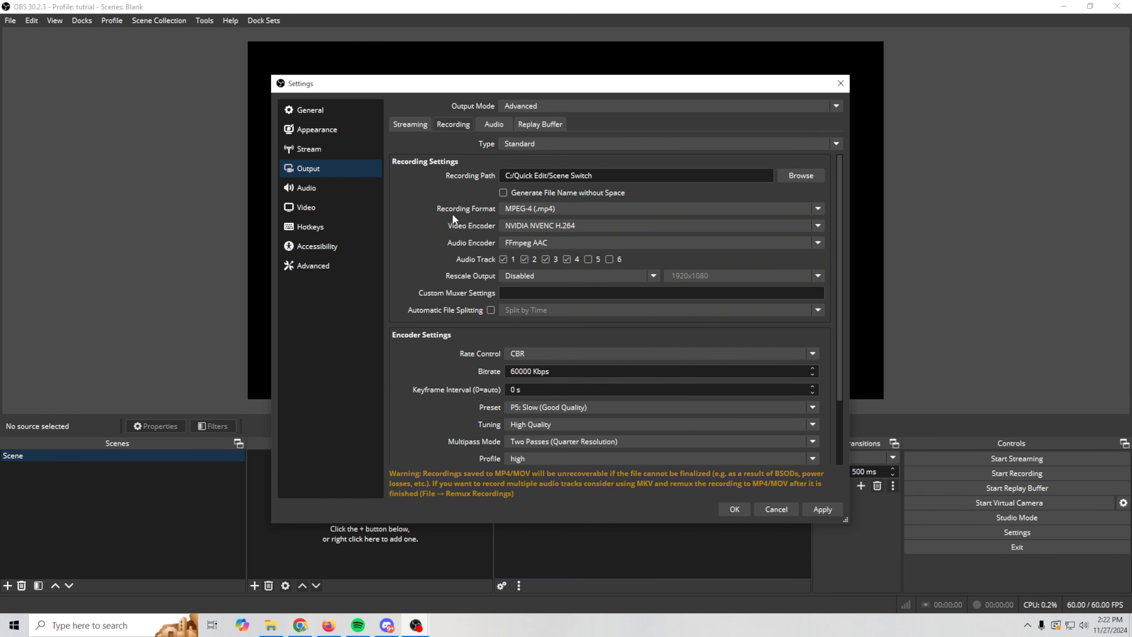
pyautogui.scroll(-2, 411, 451)
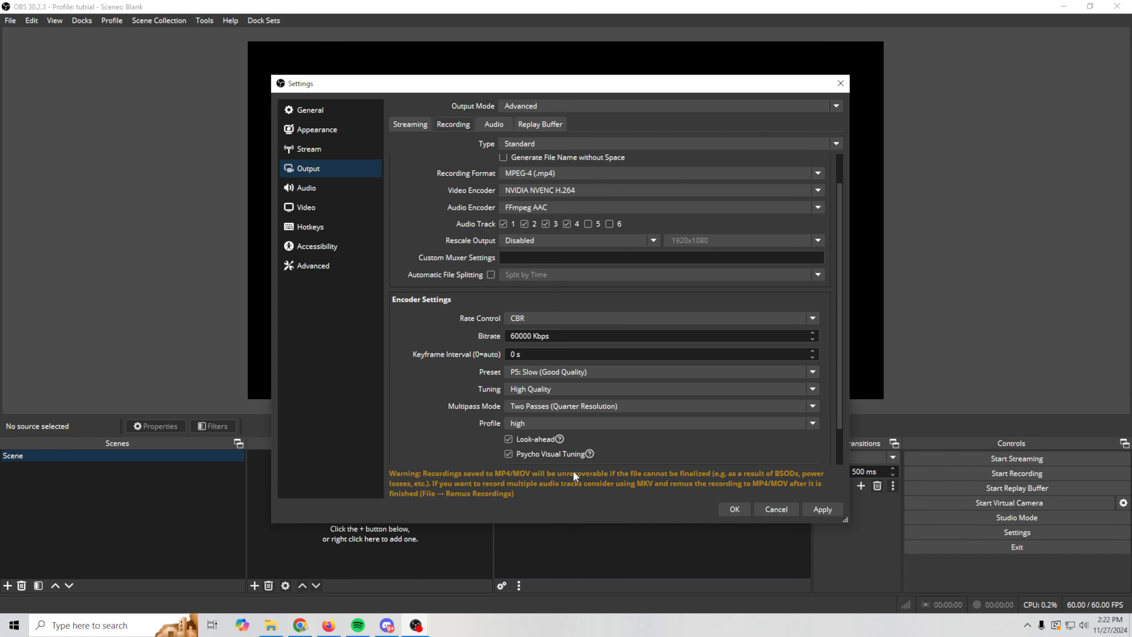
pyautogui.scroll(2, 427, 404)
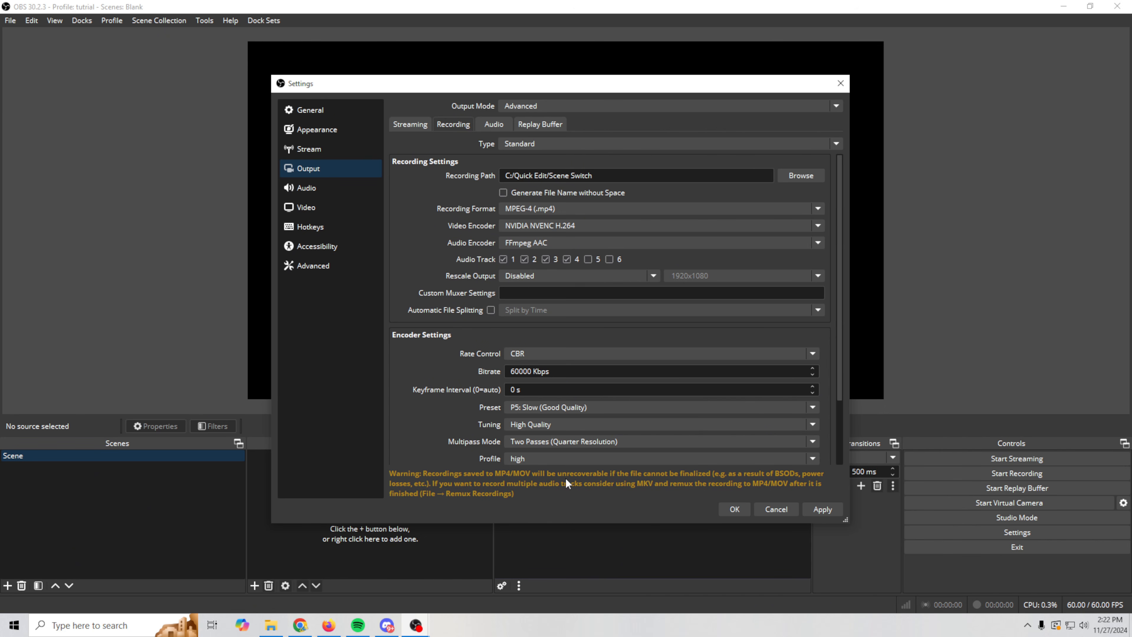
pyautogui.scroll(-3, 431, 434)
pyautogui.scroll(3, 431, 434)
# Compare the available video encoders for recording and set the video encoder to x264.
pyautogui.click(611, 223)
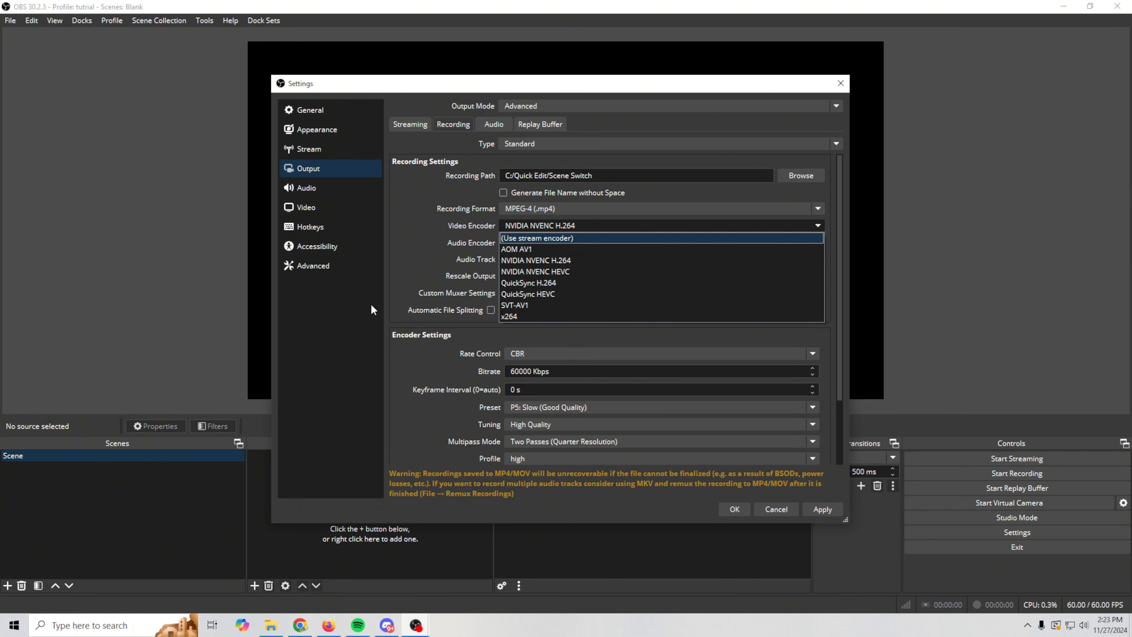
pyautogui.press('Up')
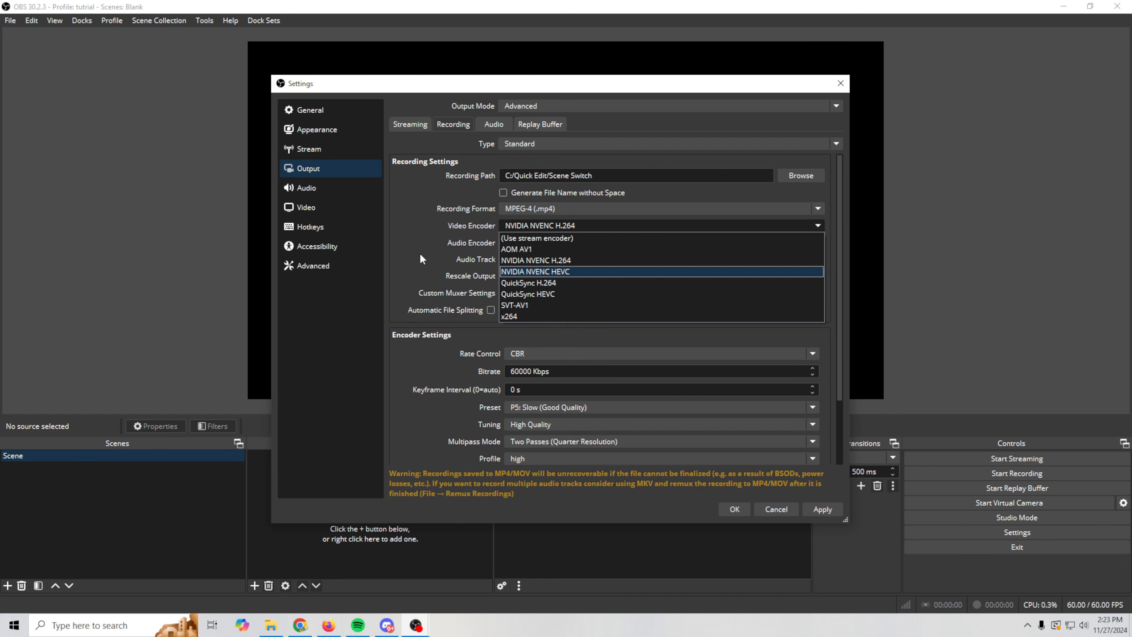
pyautogui.press('Down')
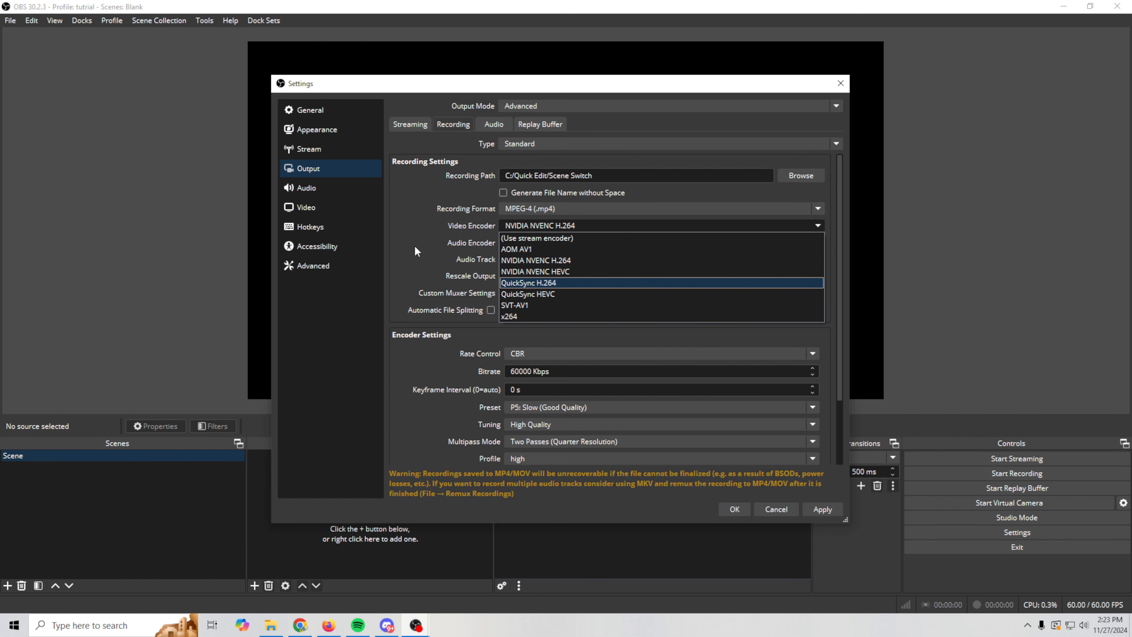
pyautogui.click(528, 316)
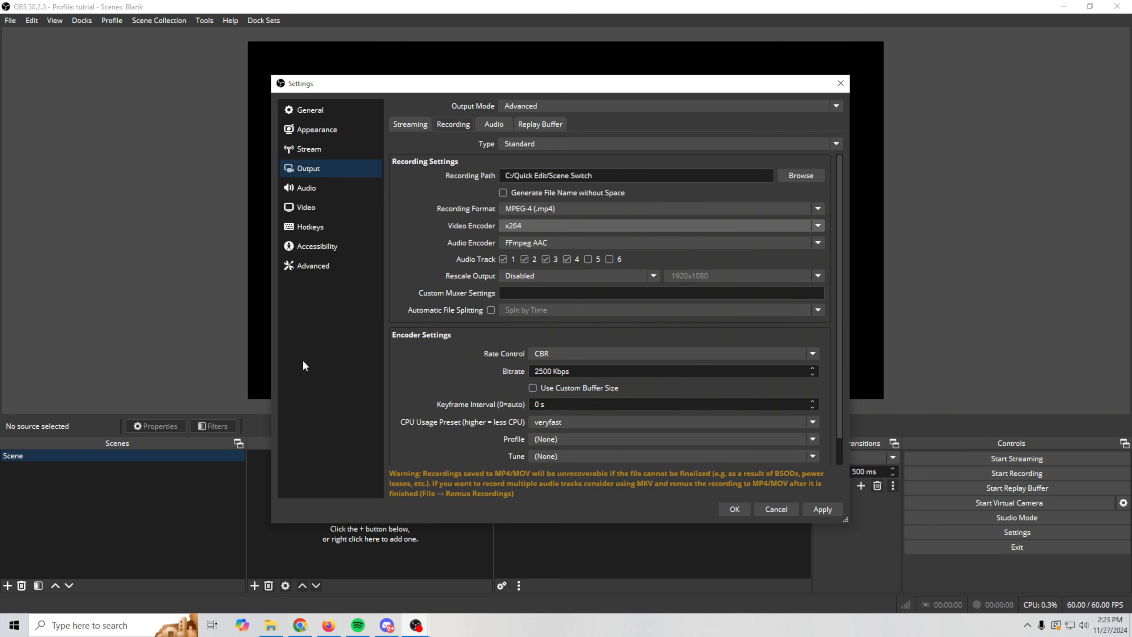
pyautogui.click(537, 221)
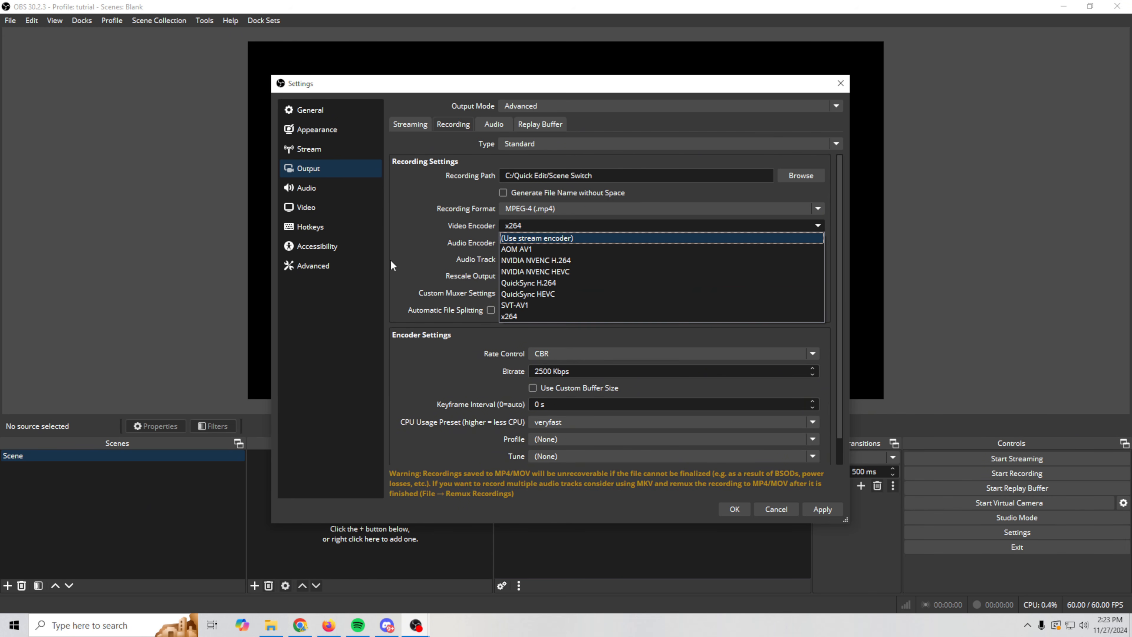
pyautogui.click(536, 260)
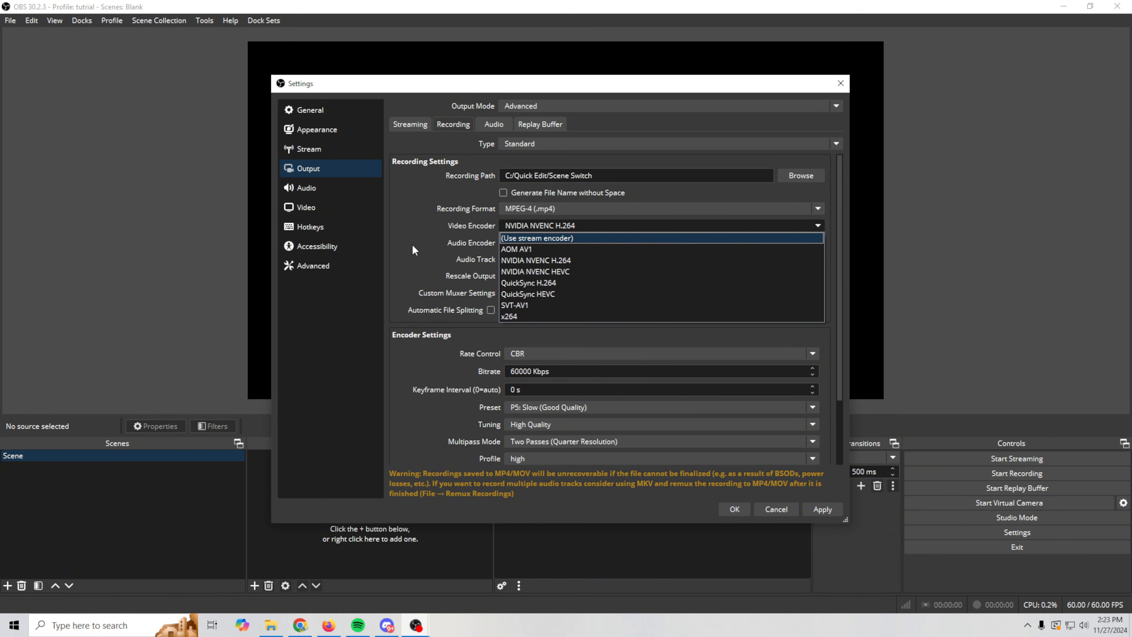
pyautogui.click(509, 314)
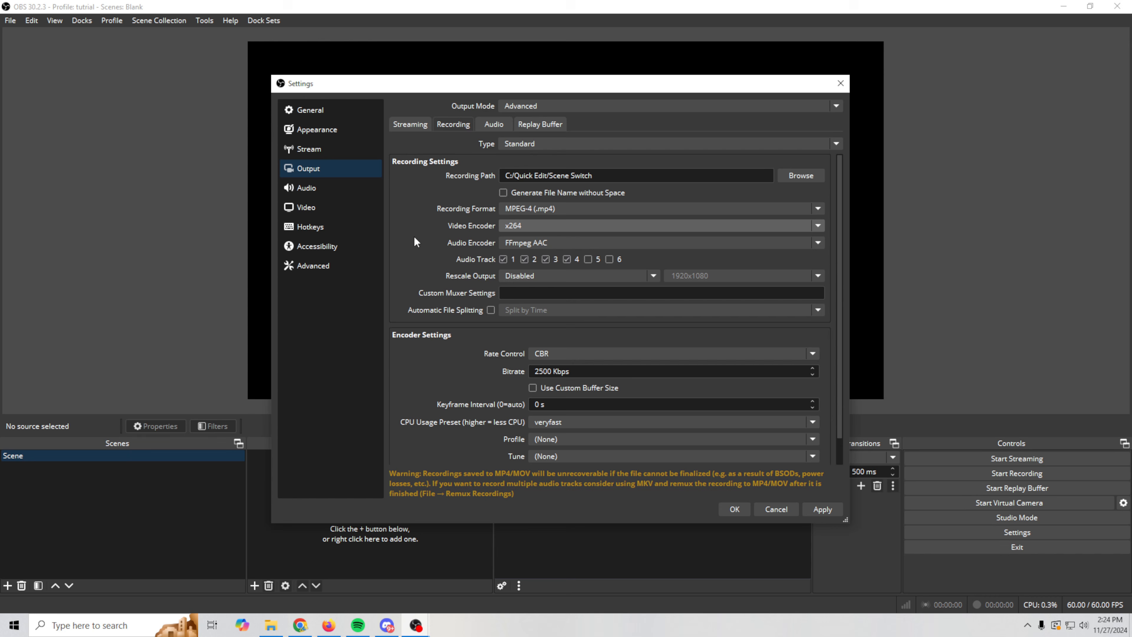
# Examine the audio encoder options for recording and the x264 encoder settings.
pyautogui.click(650, 246)
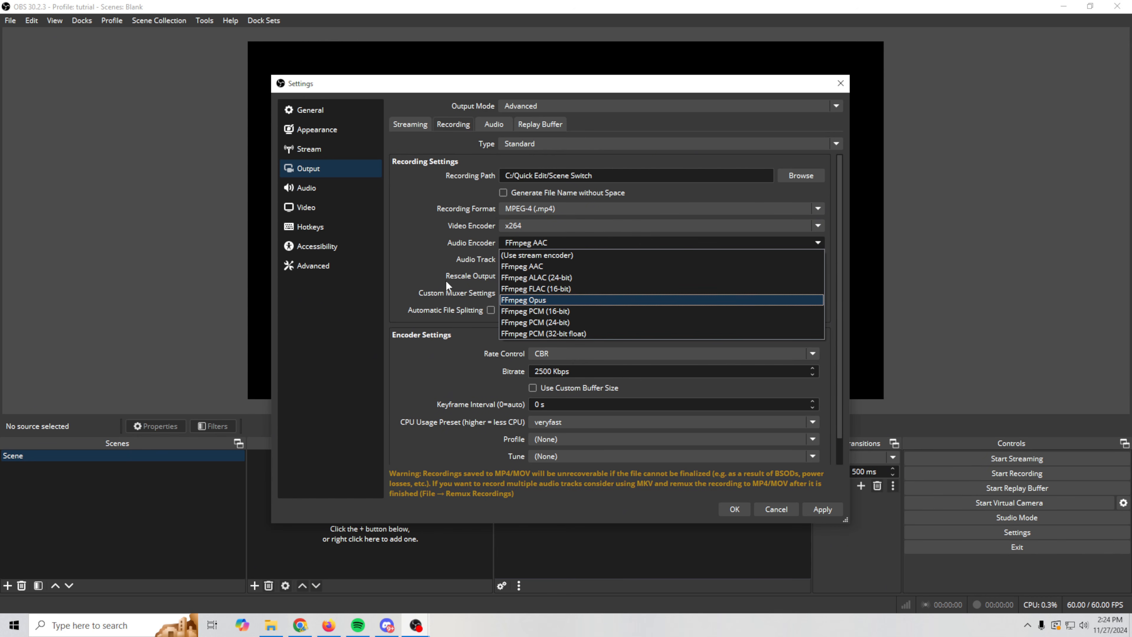
pyautogui.click(412, 256)
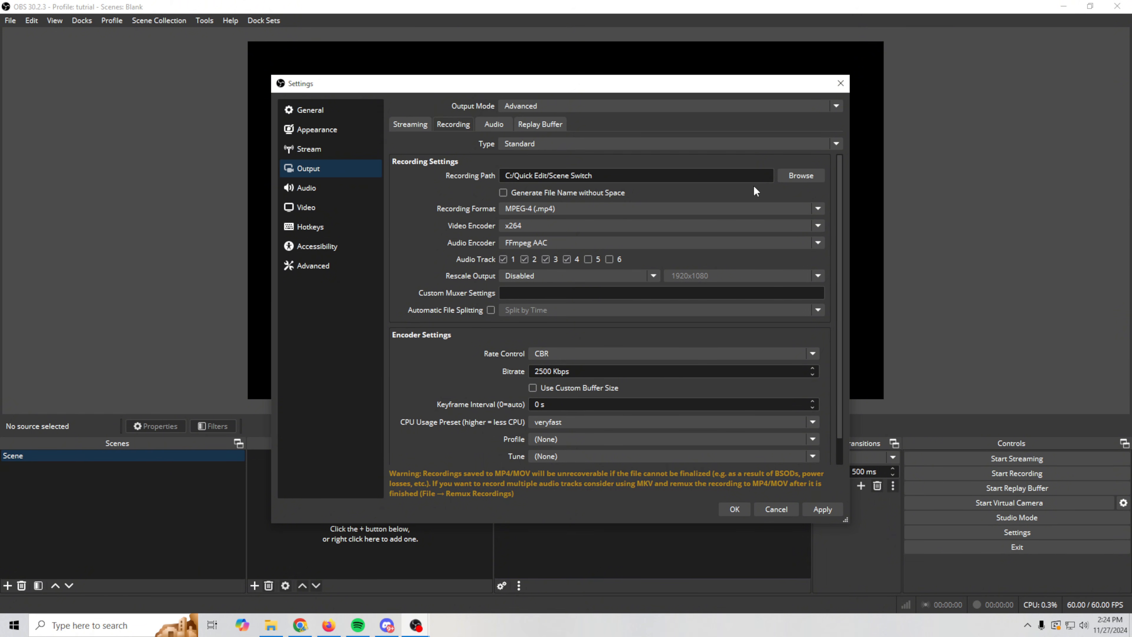
pyautogui.scroll(-1, 443, 395)
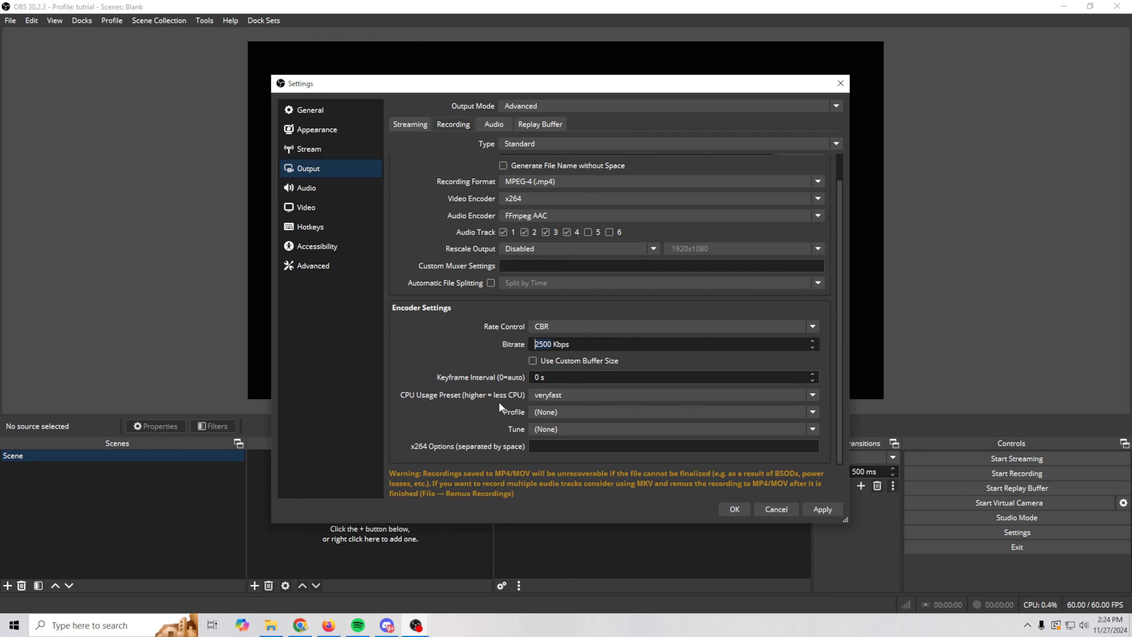
# Set the base (canvas) resolution in the video settings to 3840x2160.
pyautogui.click(324, 205)
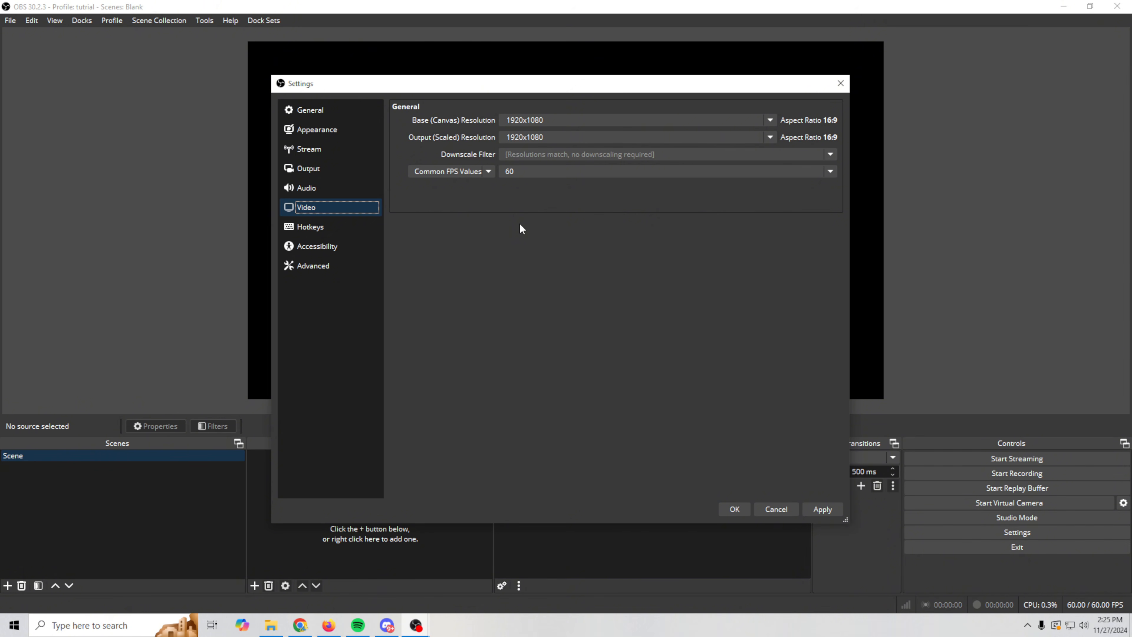
pyautogui.click(770, 120)
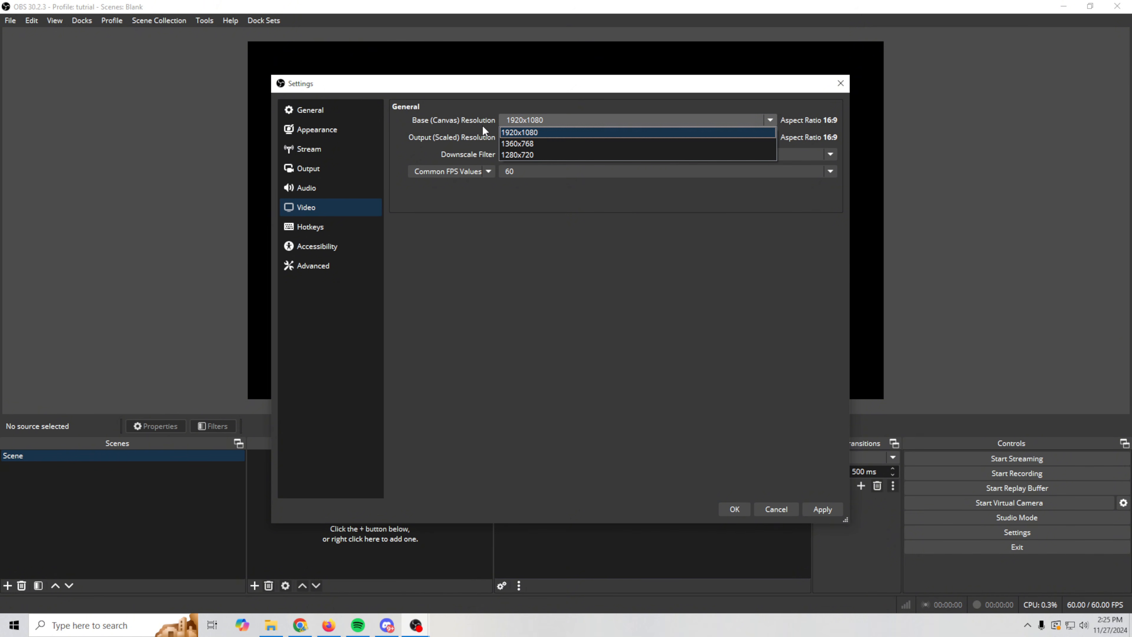
pyautogui.click(543, 132)
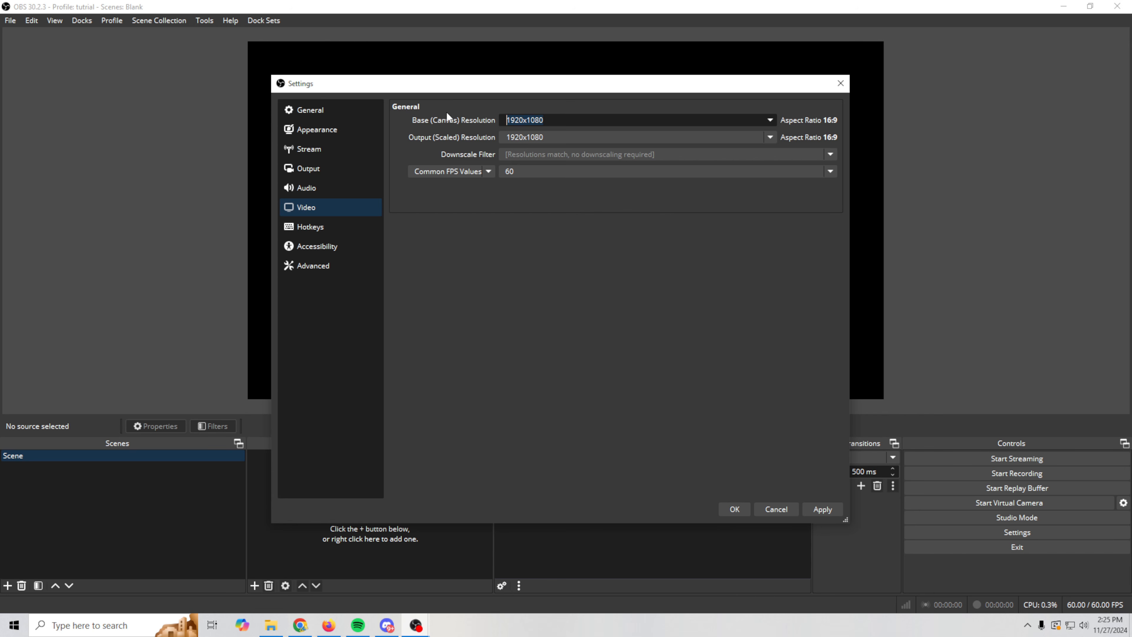
pyautogui.write('3')
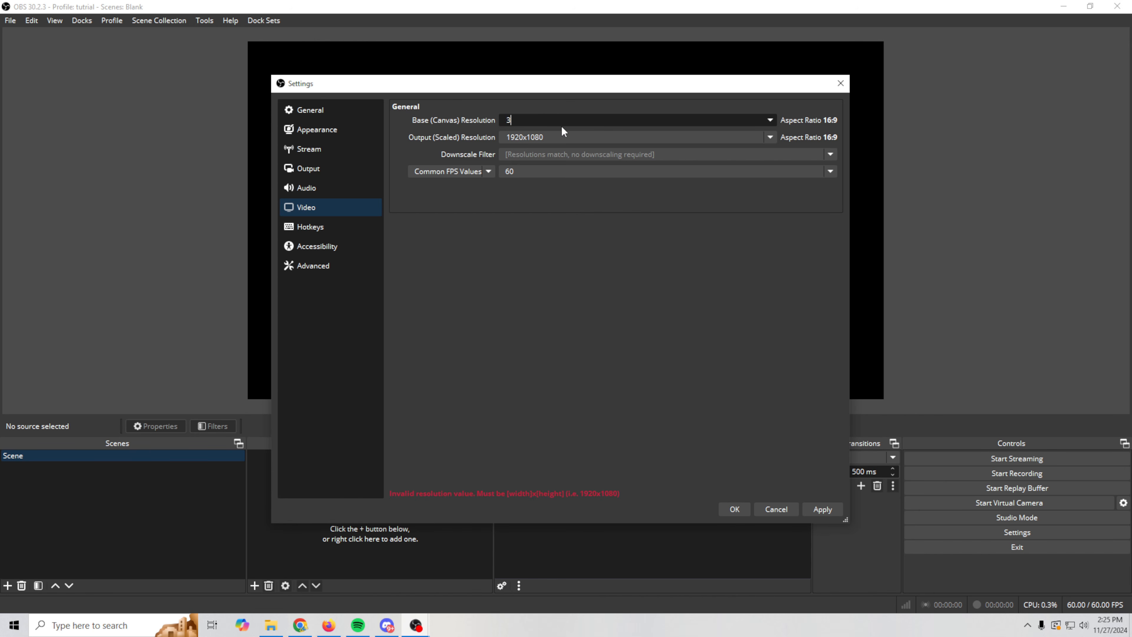
pyautogui.write('840x2160')
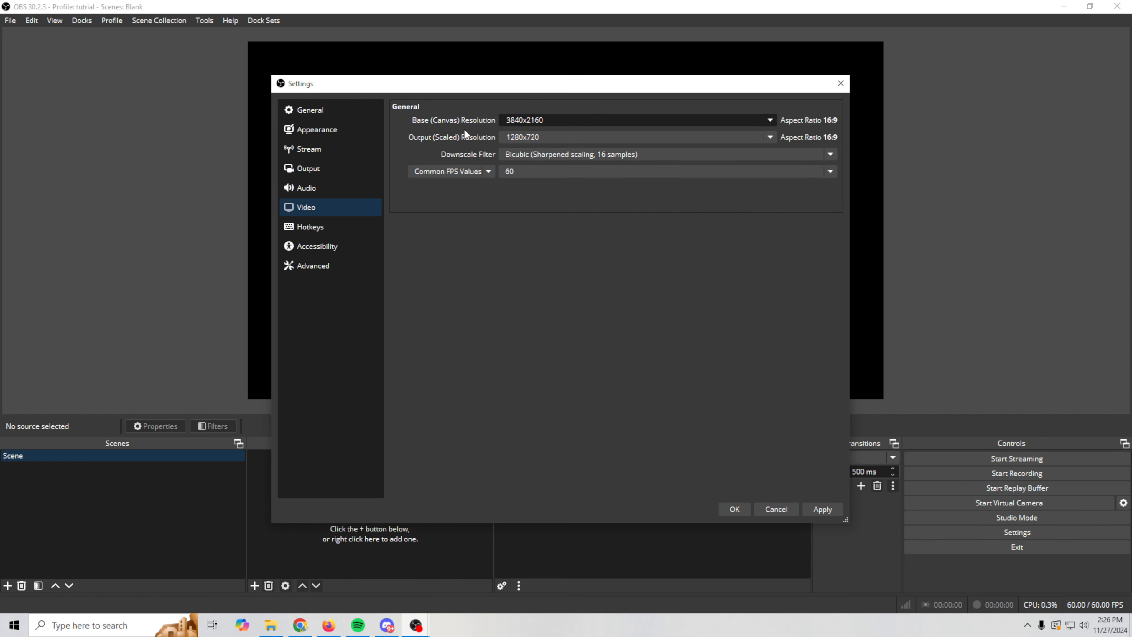
# Set the output (scaled) resolution to 3840x2160 and check the available common FPS values.
pyautogui.click(776, 135)
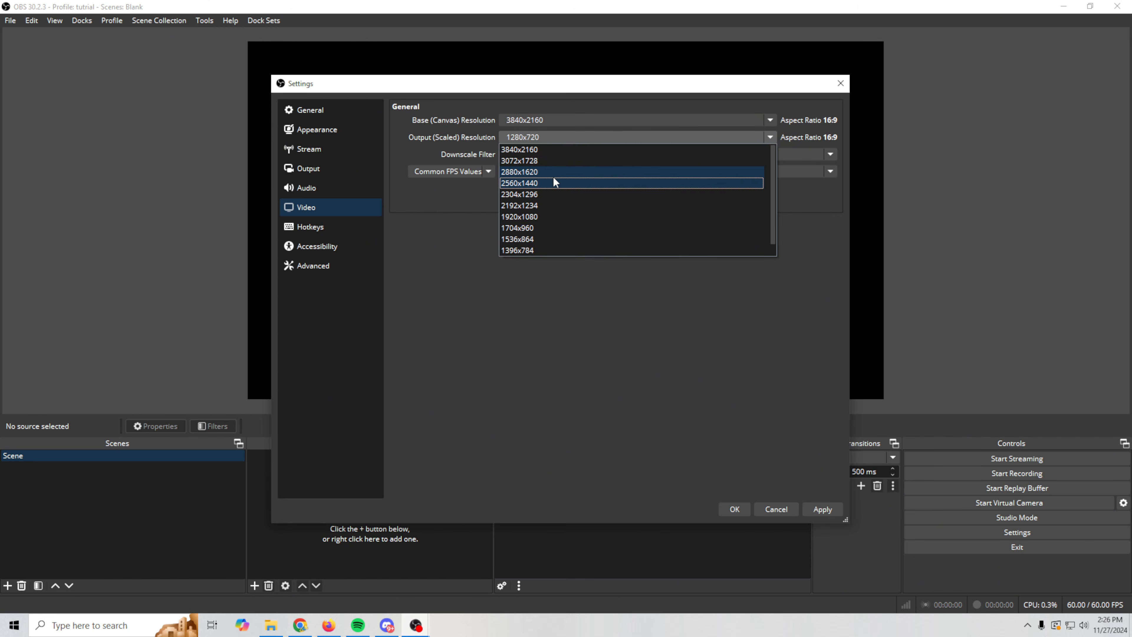
pyautogui.click(529, 150)
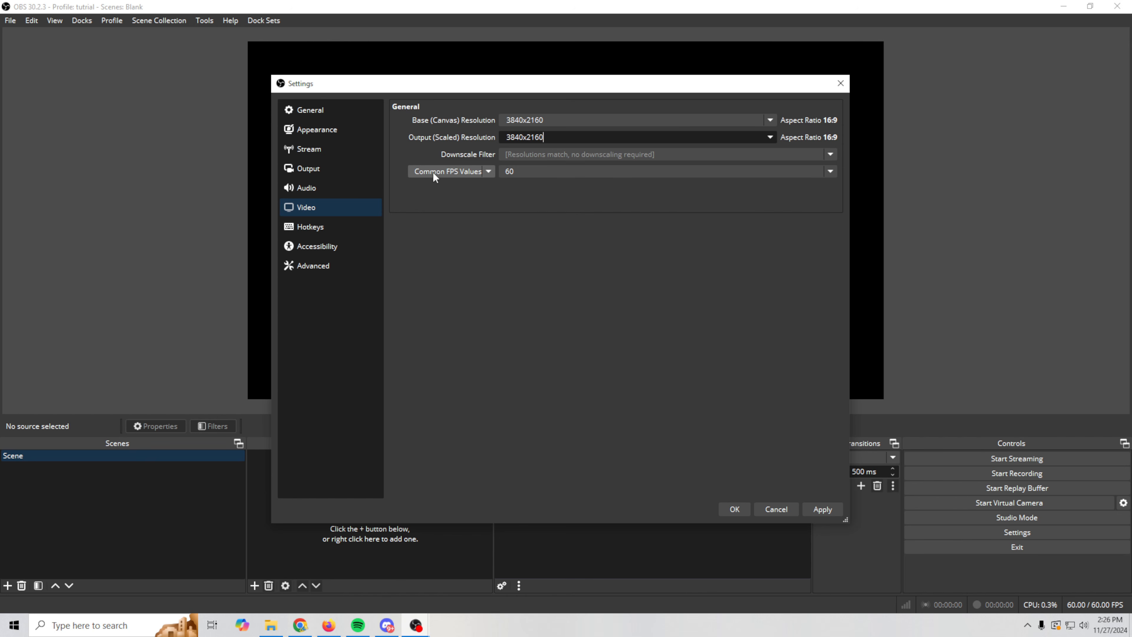
pyautogui.click(520, 174)
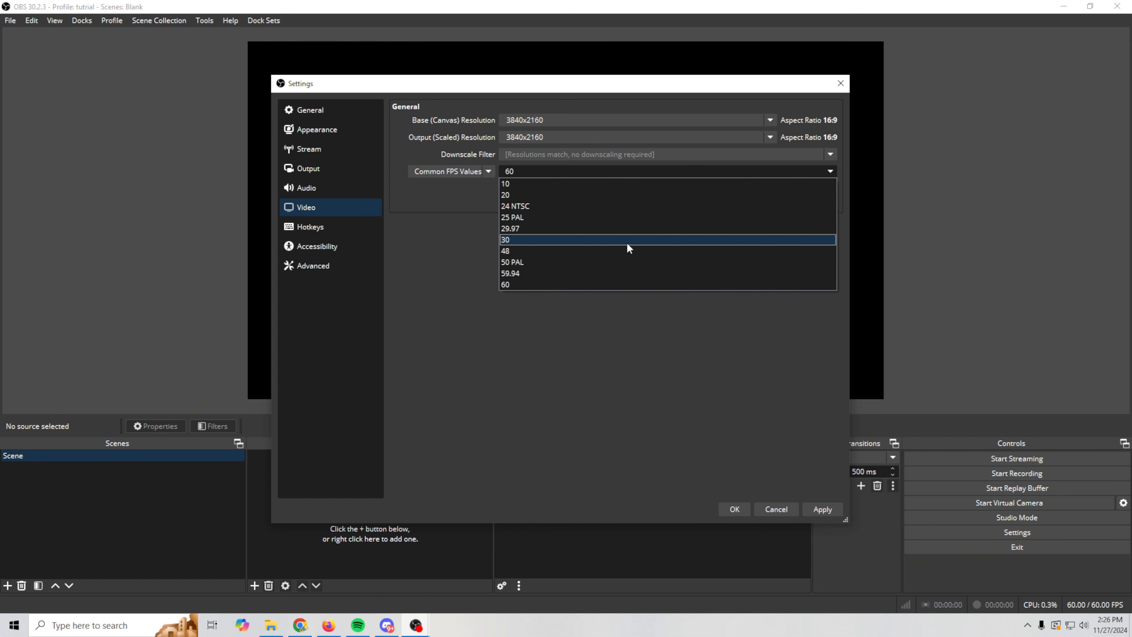
pyautogui.click(484, 172)
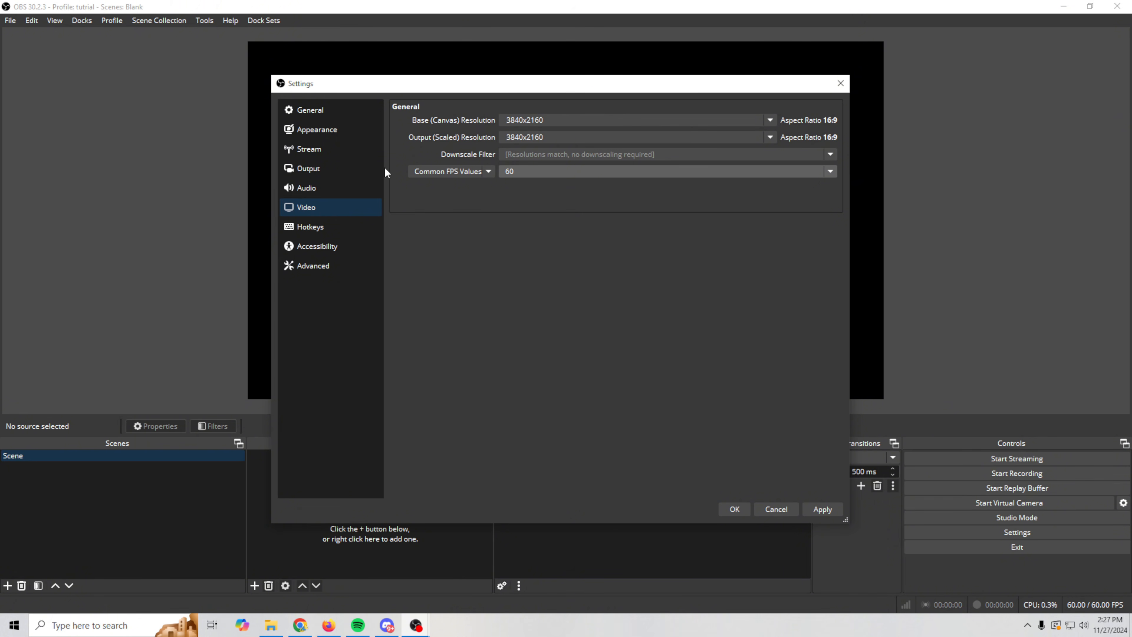
# Set the x264 recording bitrate in the output settings to 60000 Kbps.
pyautogui.click(322, 170)
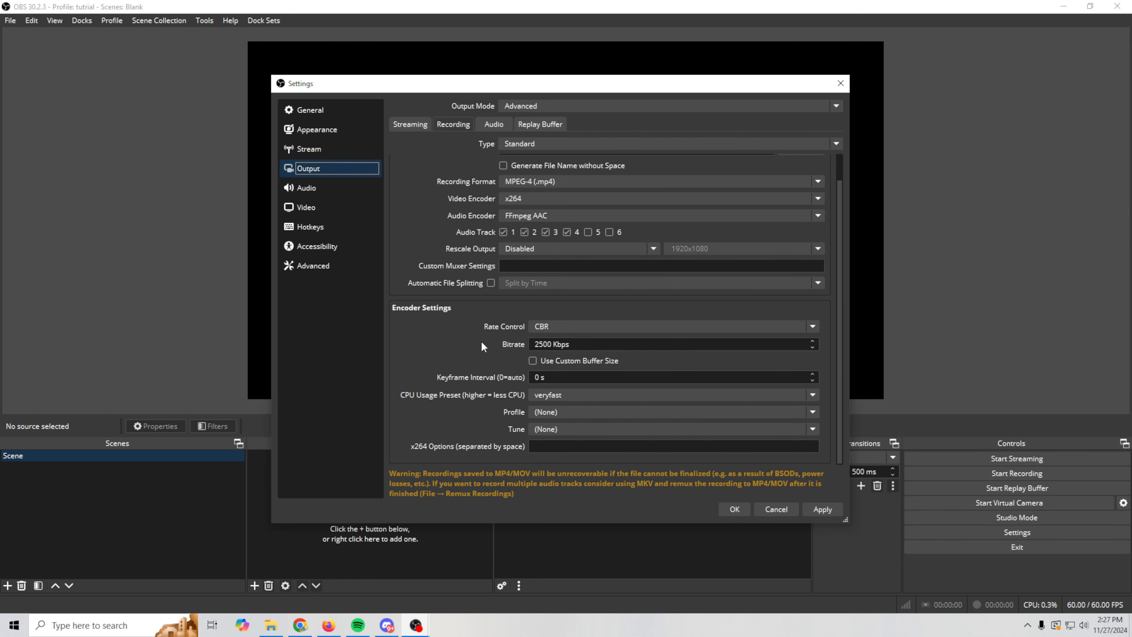
pyautogui.moveTo(553, 344); pyautogui.dragTo(433, 337)
pyautogui.write('600000')
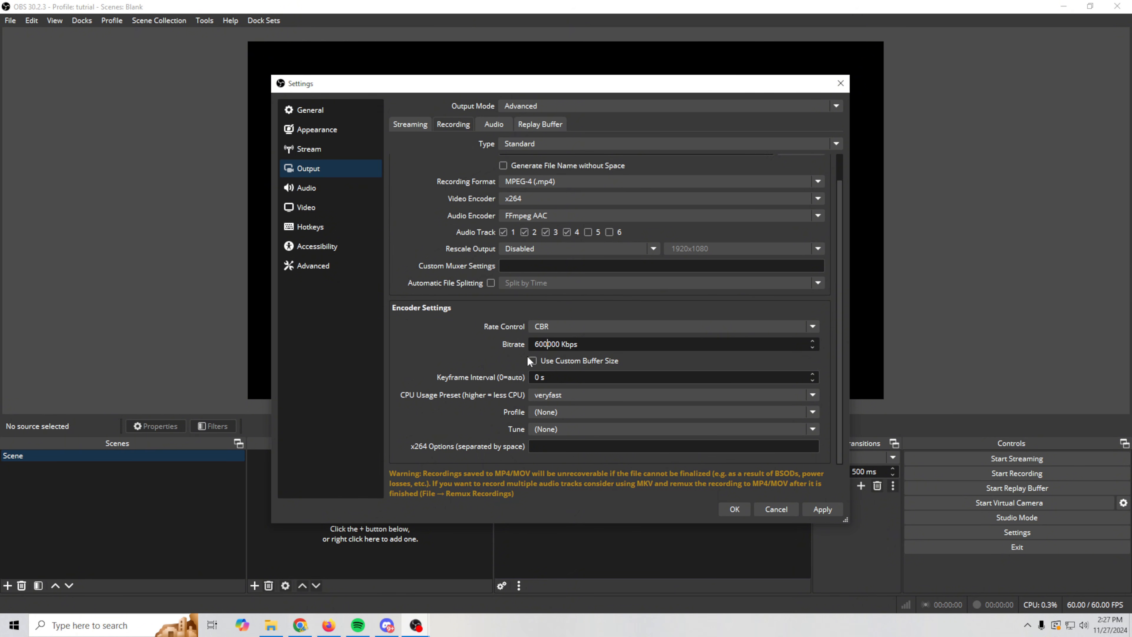
pyautogui.press('BackSpace')
# Choose Normal as the process priority in the advanced settings and apply all the settings changes.
pyautogui.click(312, 266)
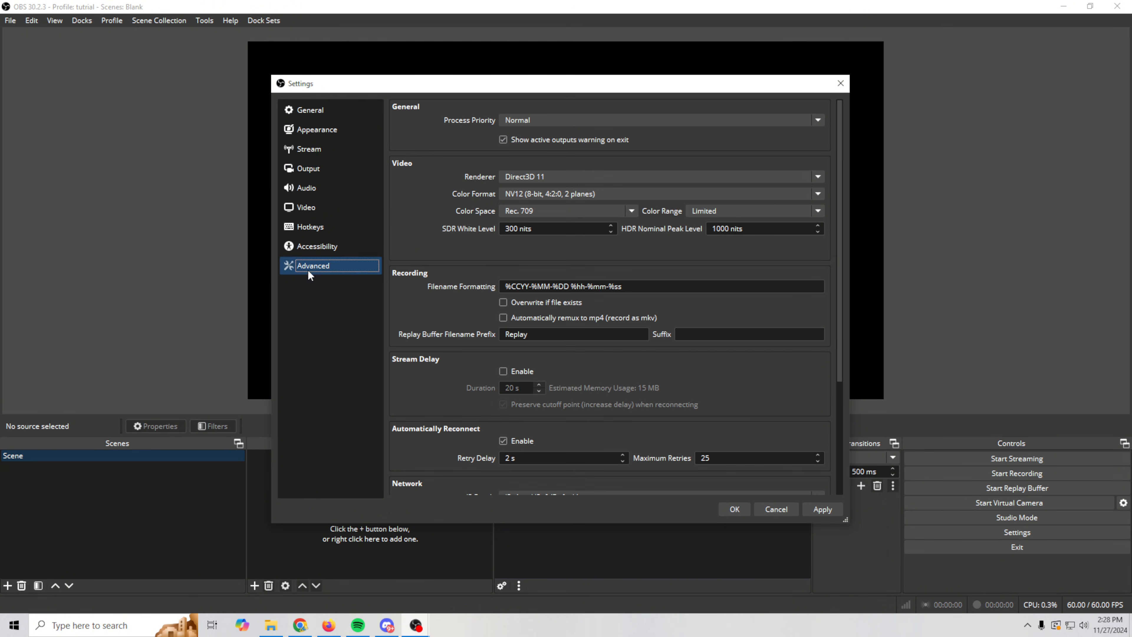
pyautogui.click(635, 122)
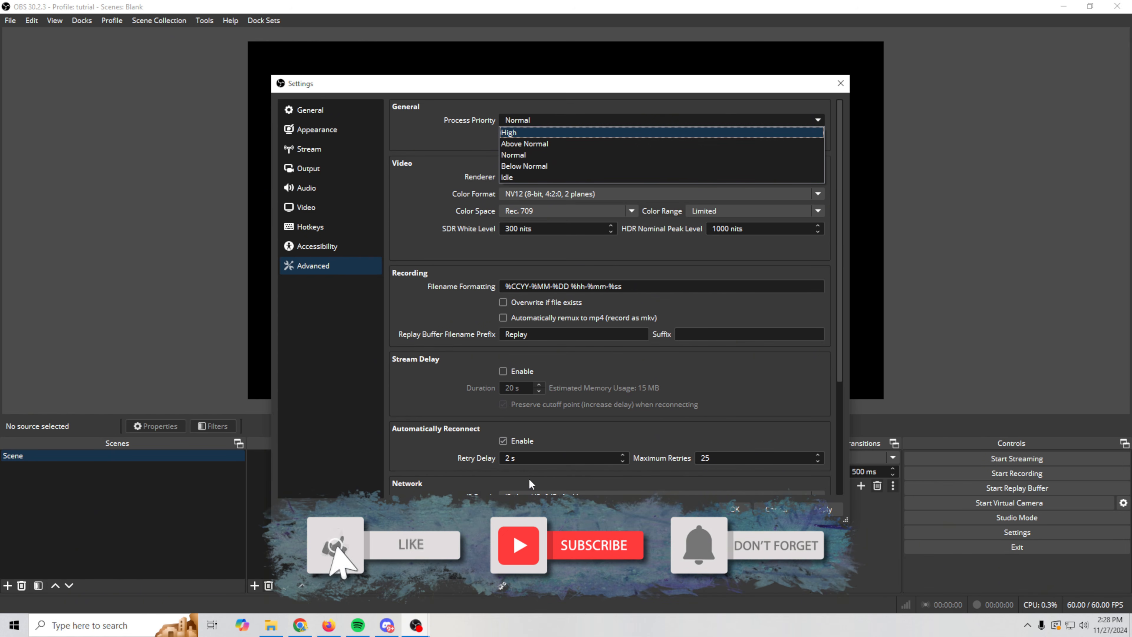
pyautogui.press('Down')
pyautogui.press('Down')
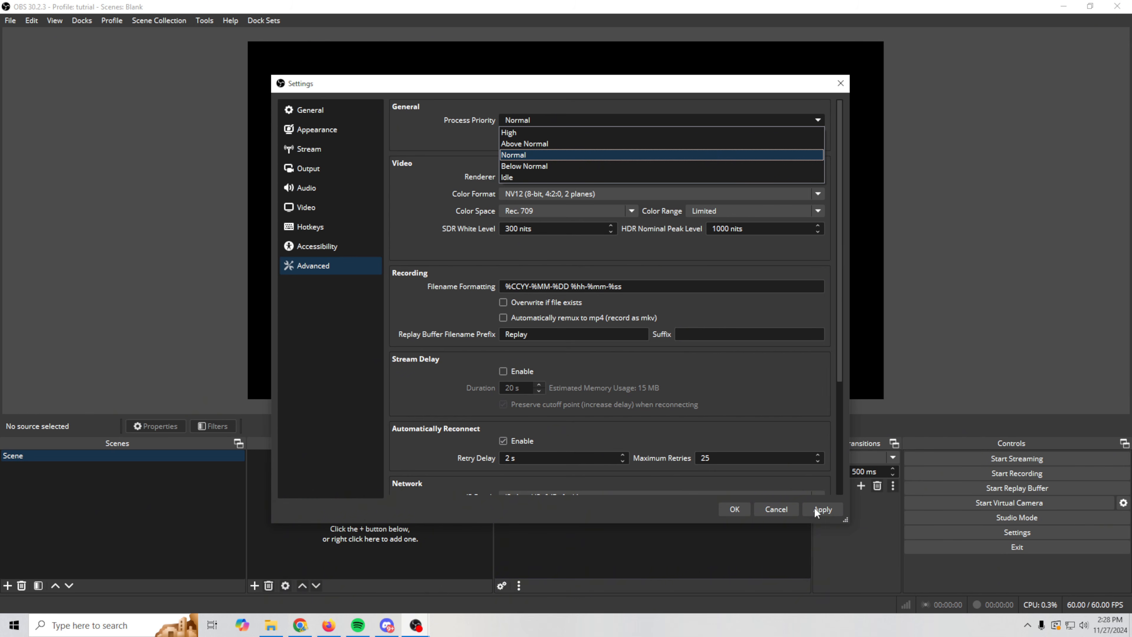
pyautogui.click(815, 508)
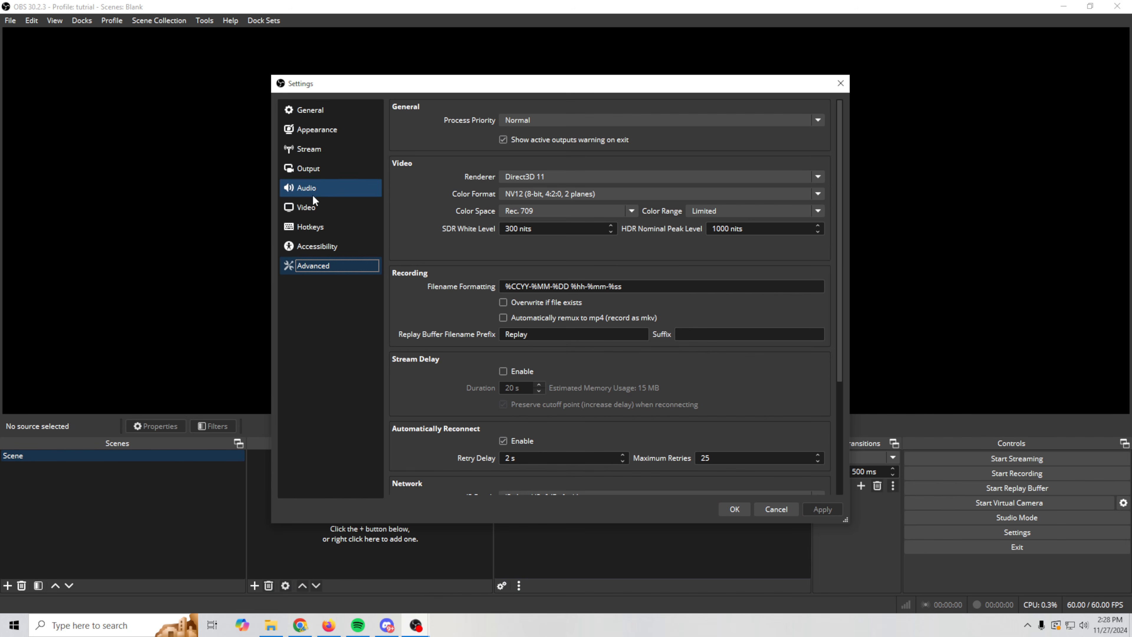
# Review the recording's CPU usage preset options and bitrate, and check the resolution and FPS in the video settings.
pyautogui.click(311, 168)
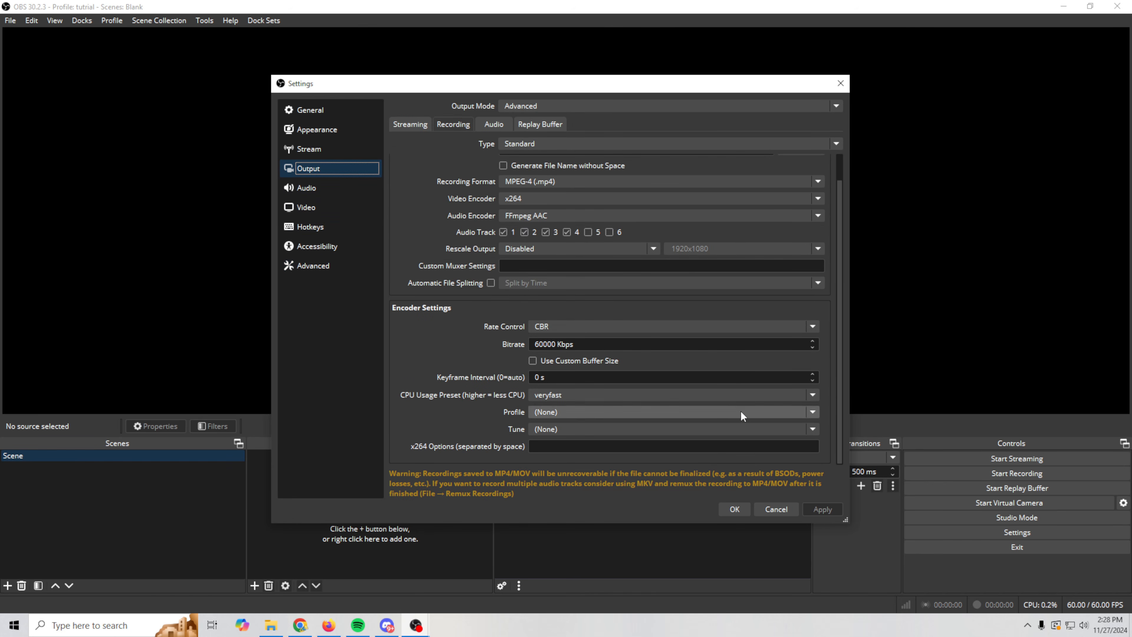
pyautogui.click(751, 397)
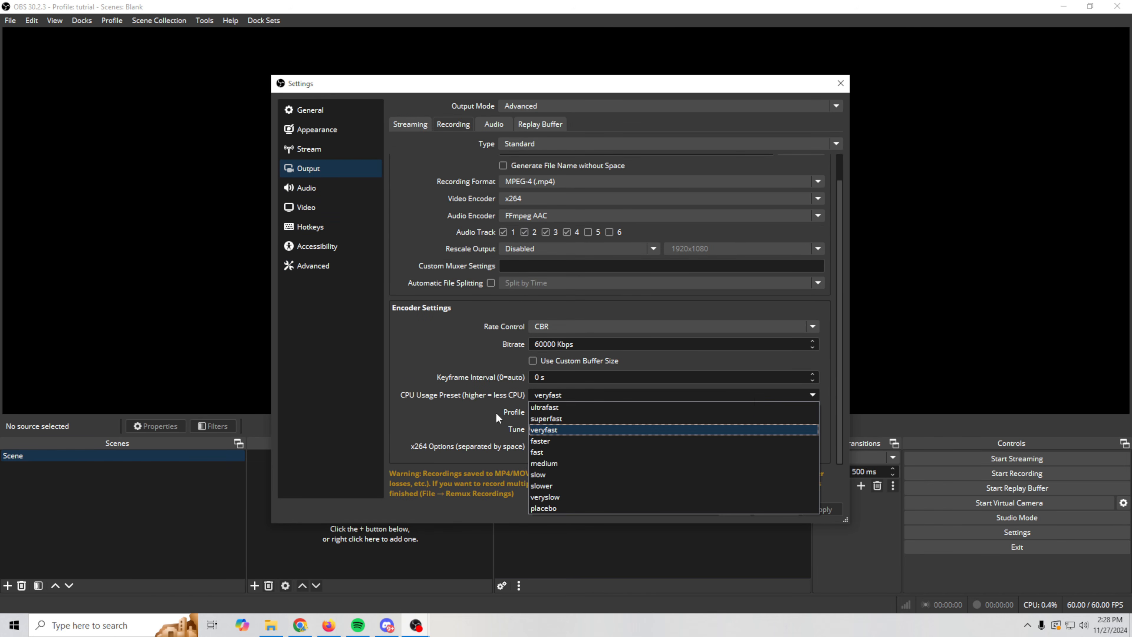
pyautogui.click(409, 351)
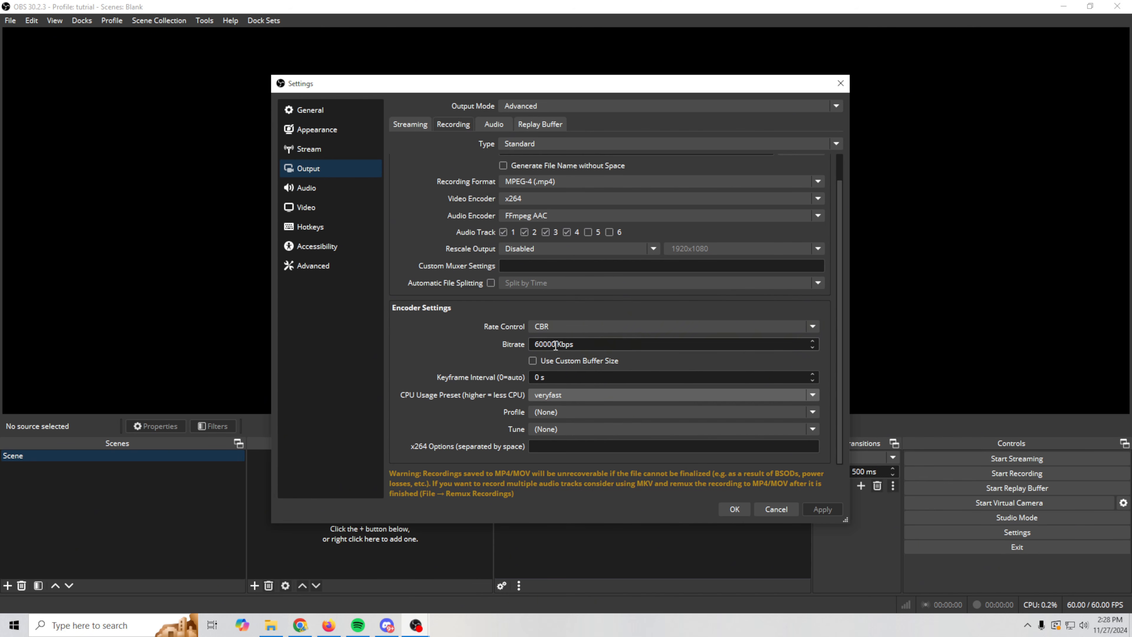
pyautogui.moveTo(556, 345); pyautogui.dragTo(494, 340)
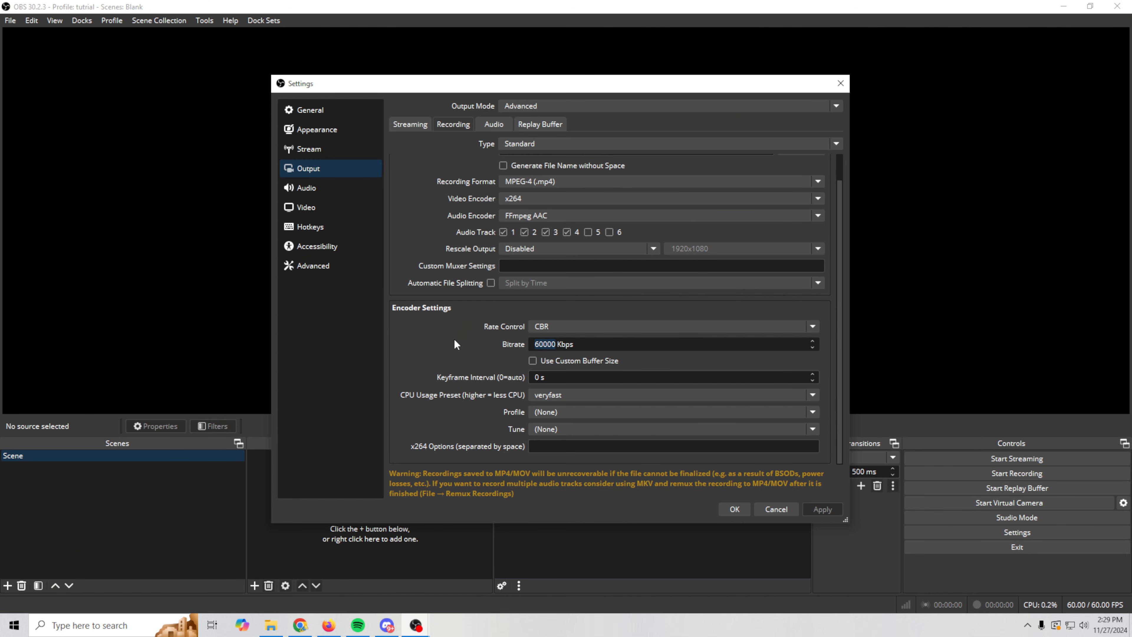
pyautogui.click(297, 209)
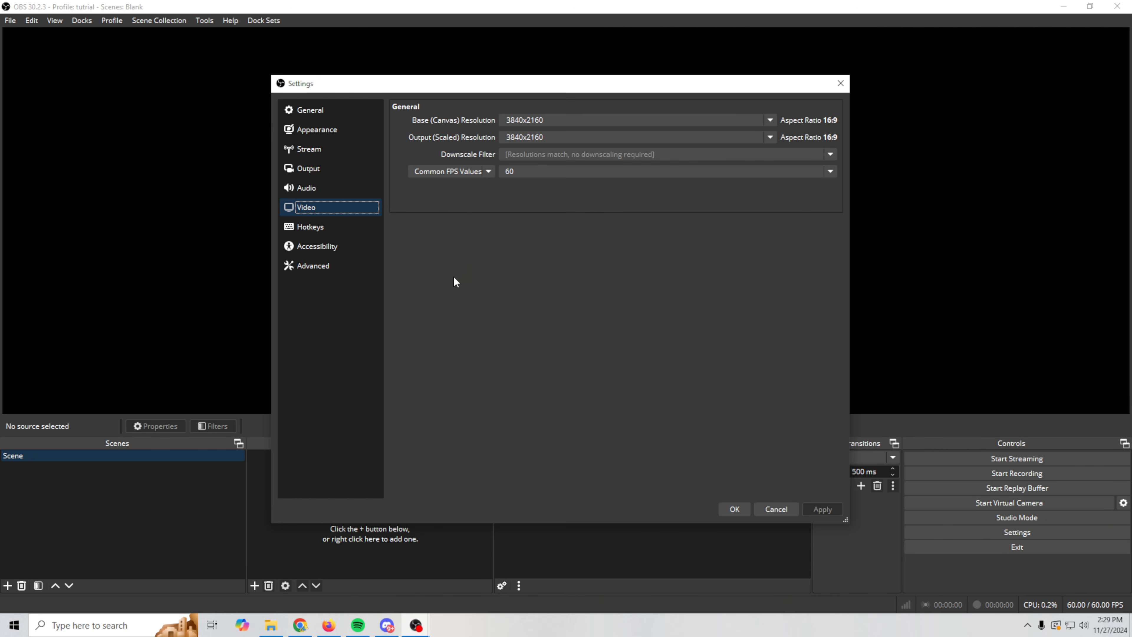
# Switch the recording's video encoder in the output settings to NVIDIA NVENC H.264.
pyautogui.click(312, 167)
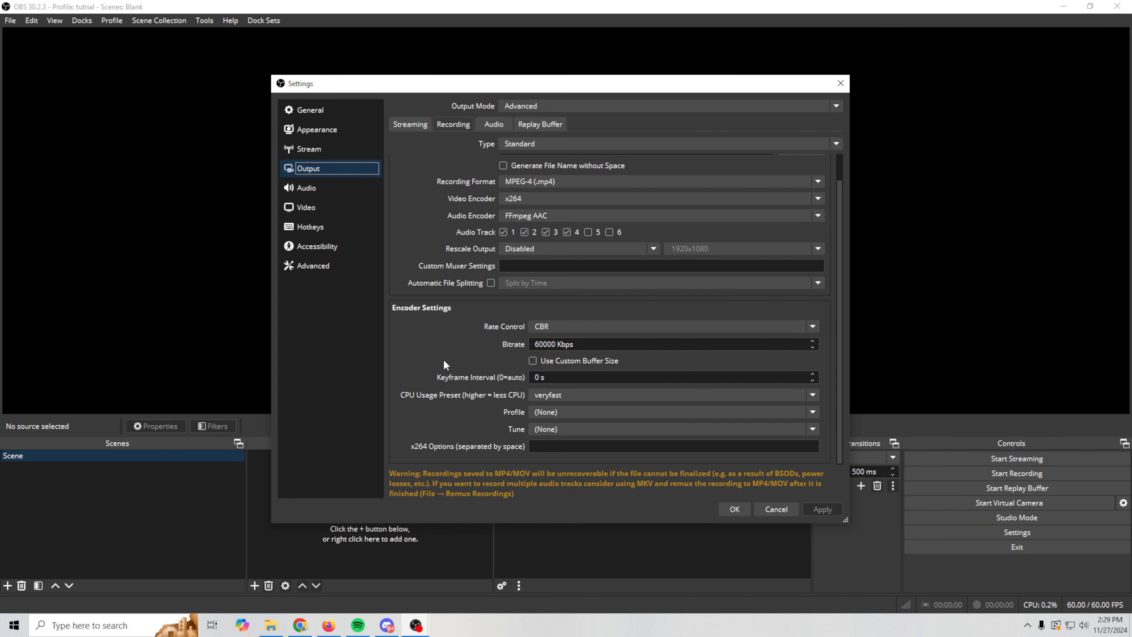
pyautogui.click(587, 201)
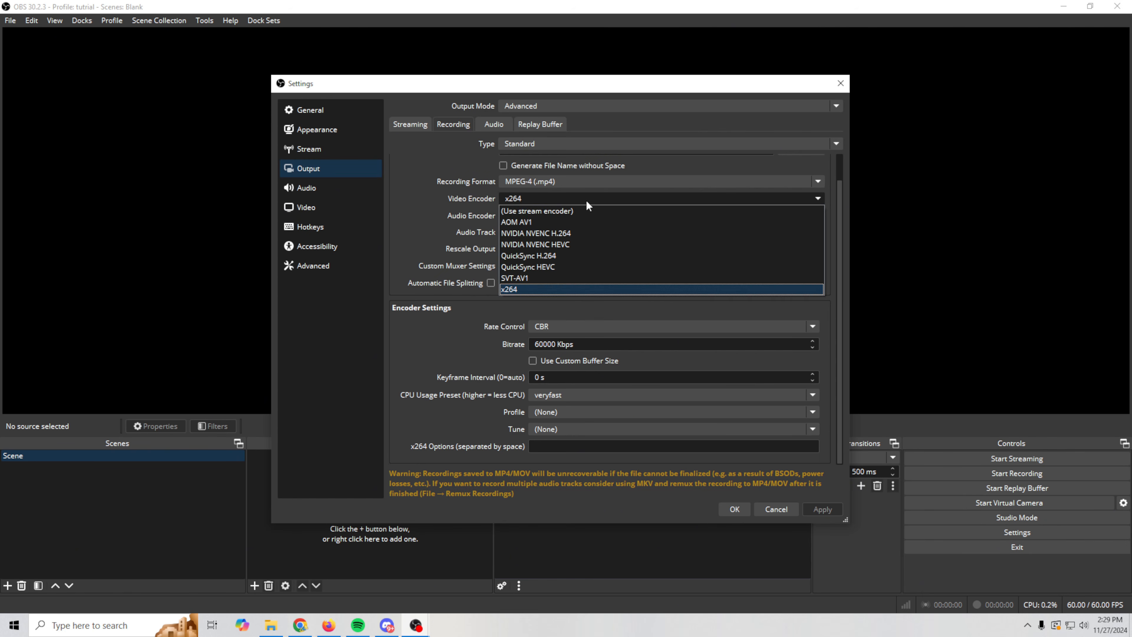
pyautogui.click(565, 232)
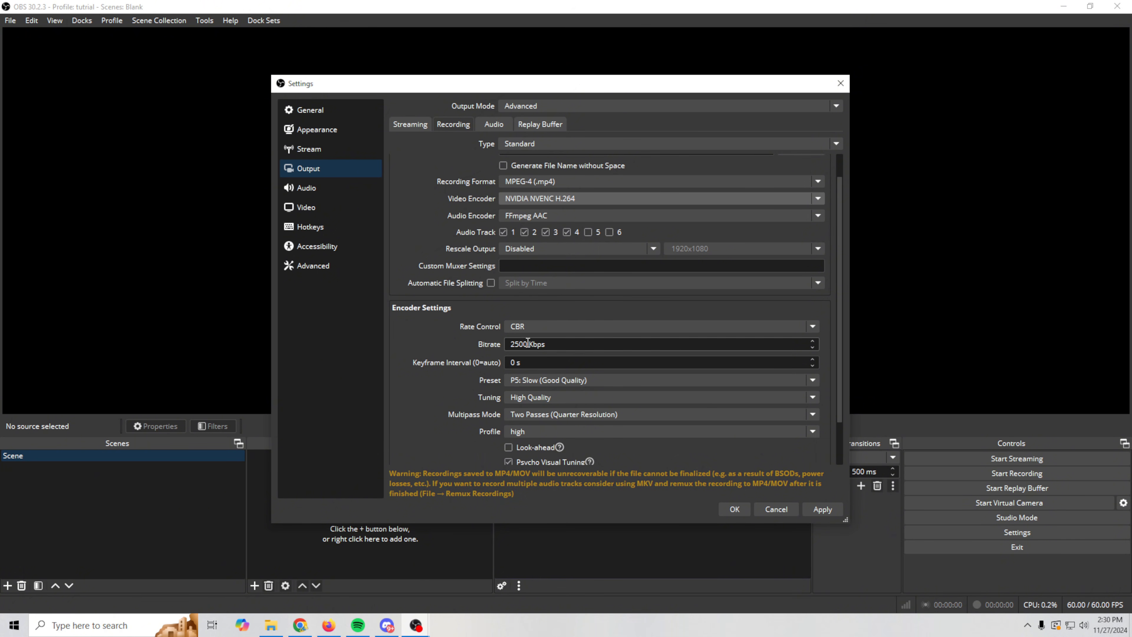
# Keep CBR as the rate control, set the NVENC recording bitrate to 60000 Kbps, and save the settings.
pyautogui.click(549, 329)
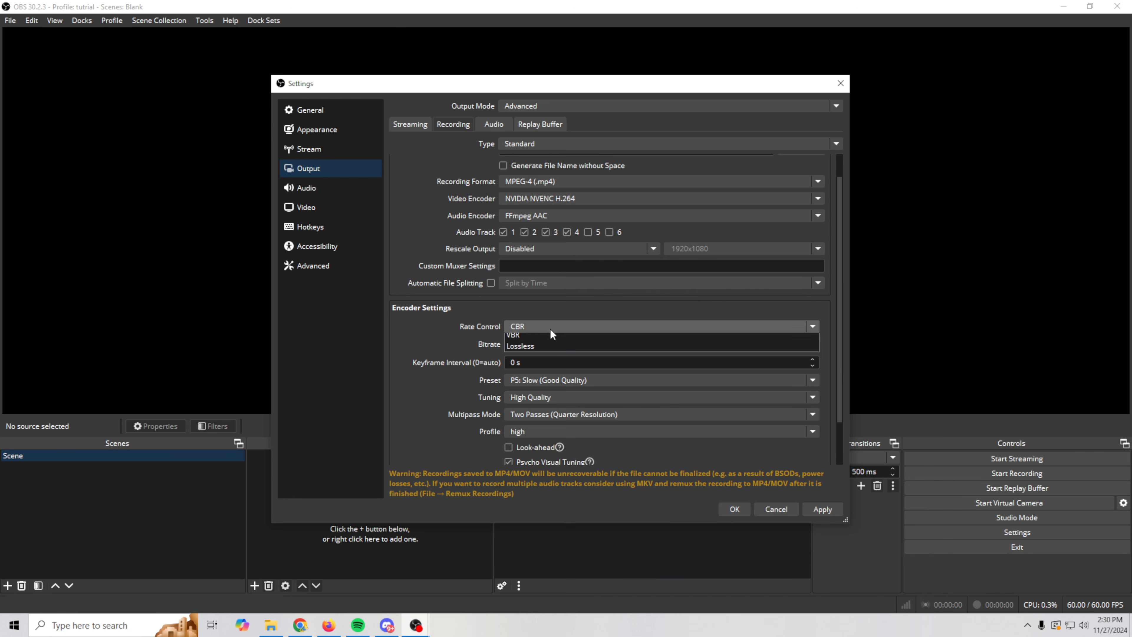
pyautogui.click(451, 341)
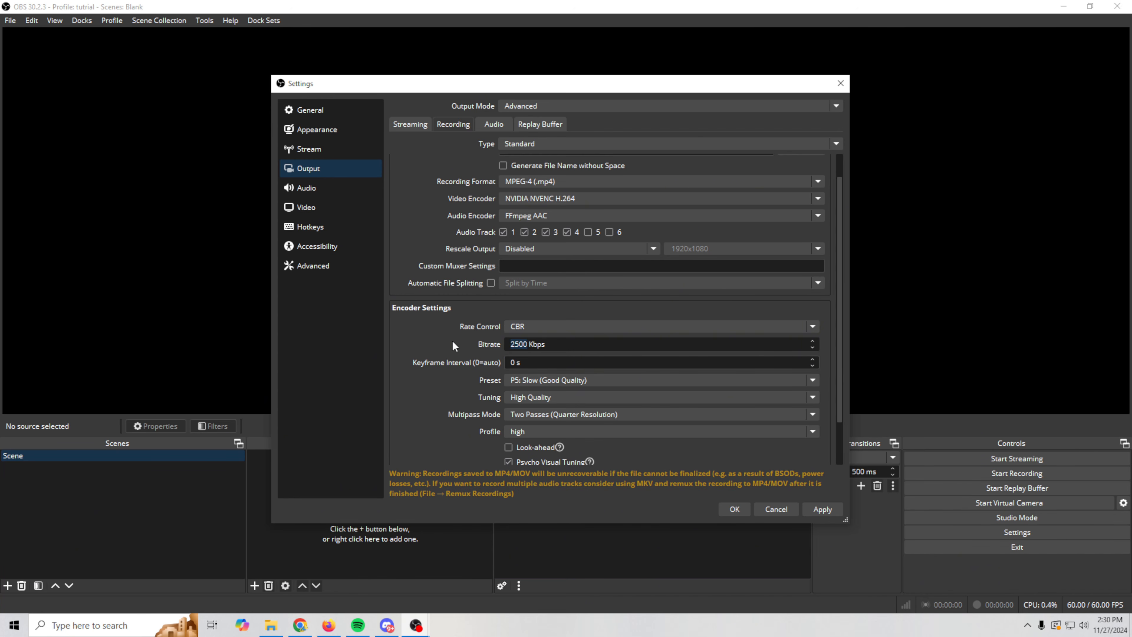
pyautogui.write('60000')
pyautogui.scroll(-2, 473, 371)
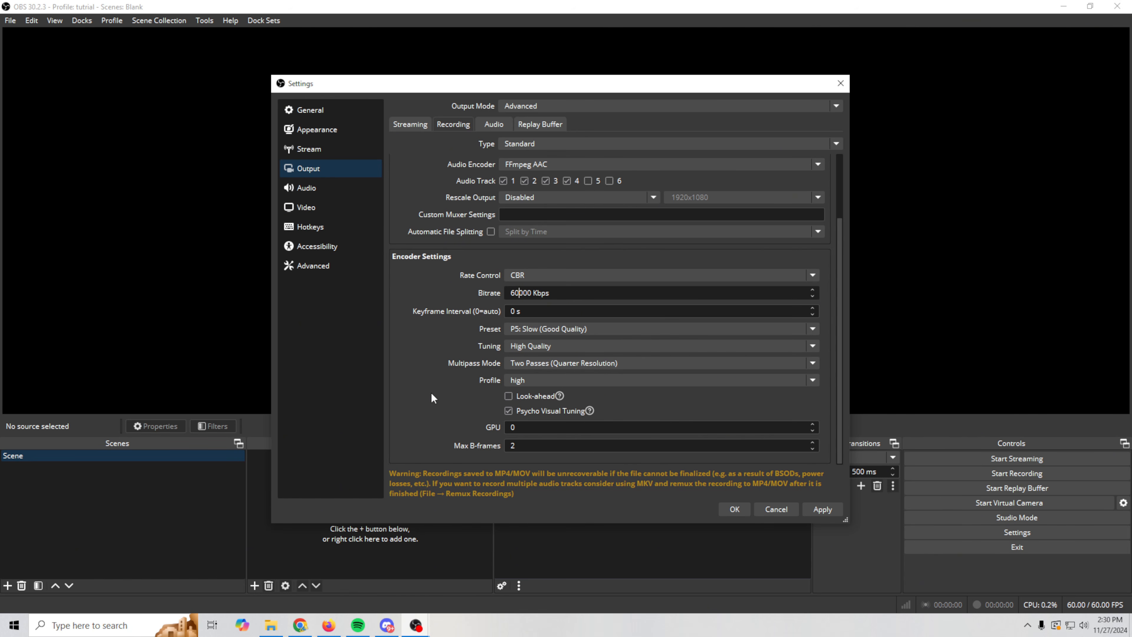
pyautogui.click(818, 507)
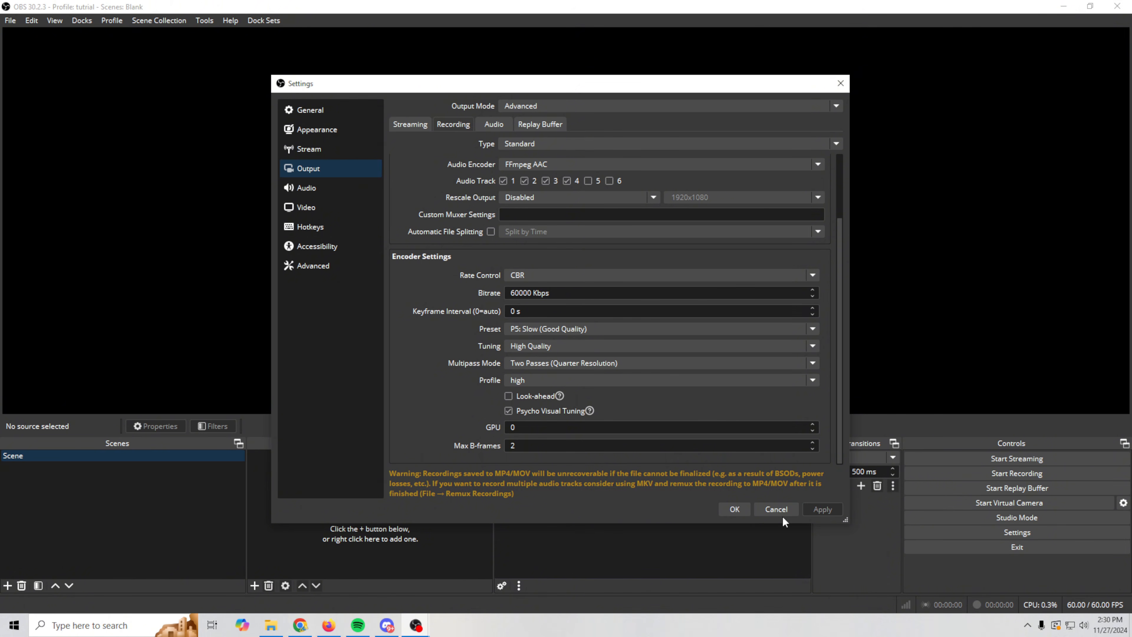
pyautogui.click(735, 509)
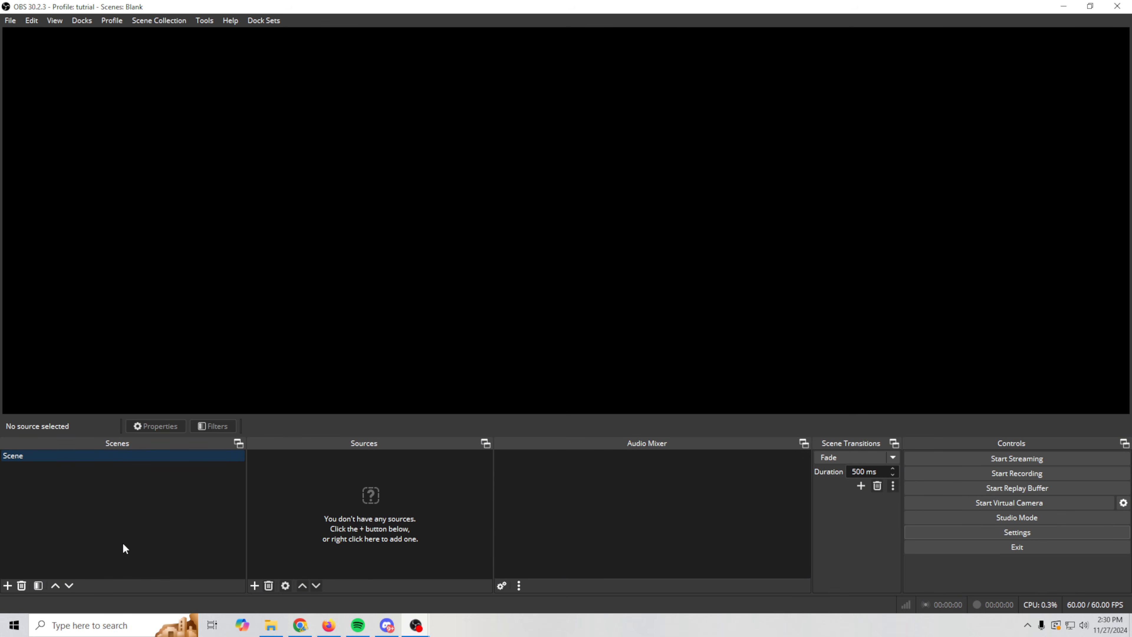
# Add a new Video Capture Device source to the scene and choose USB Live camera as its device.
pyautogui.click(254, 586)
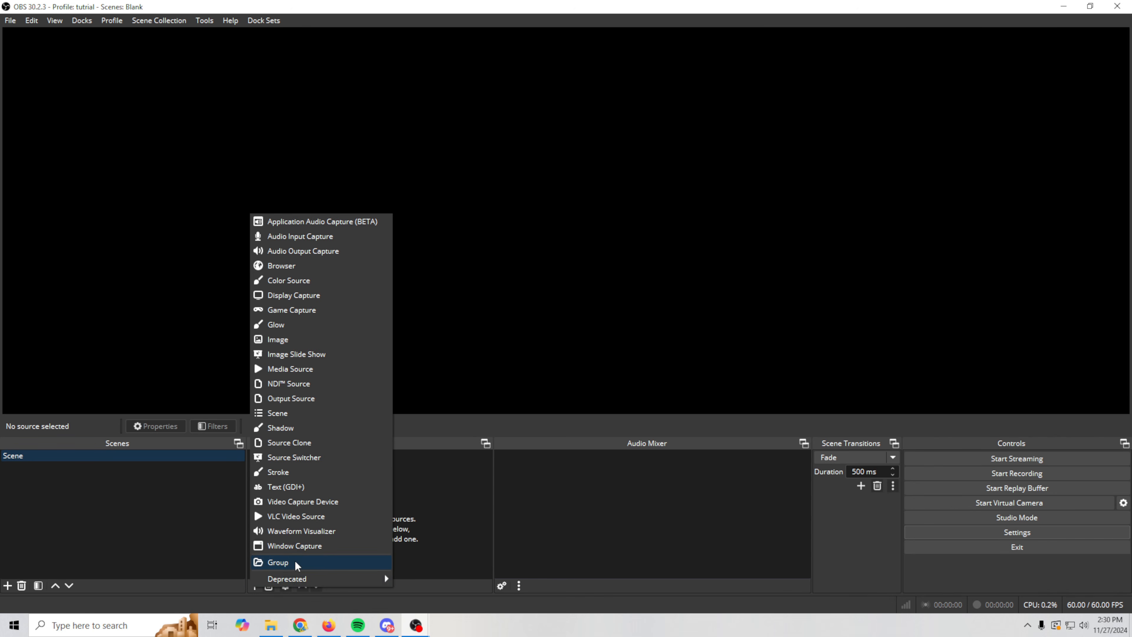
pyautogui.click(328, 506)
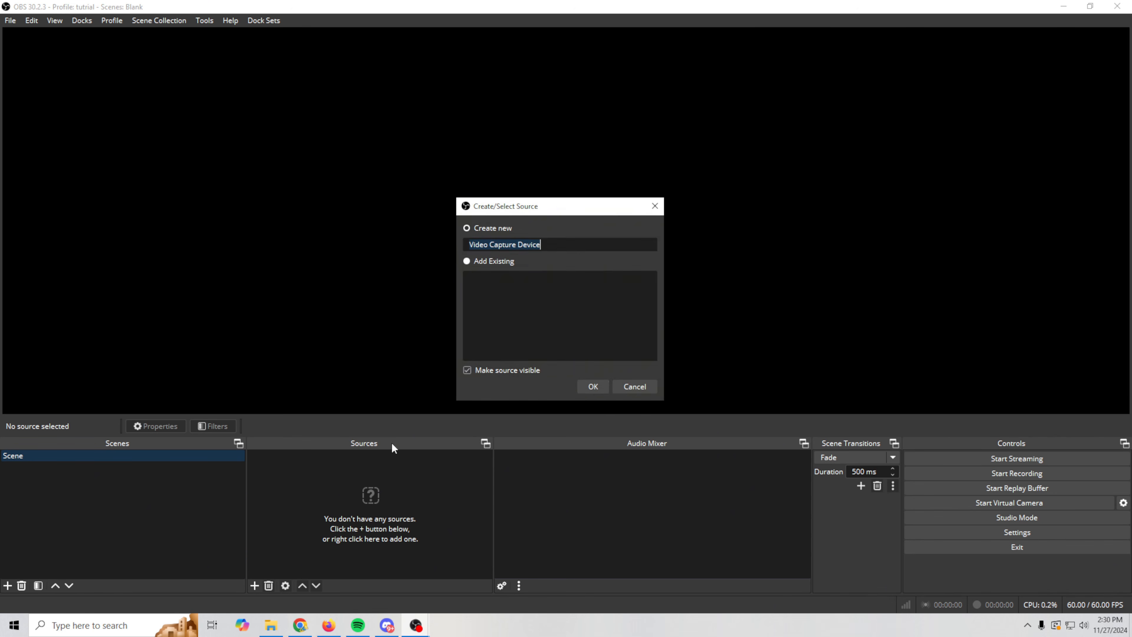
pyautogui.click(603, 385)
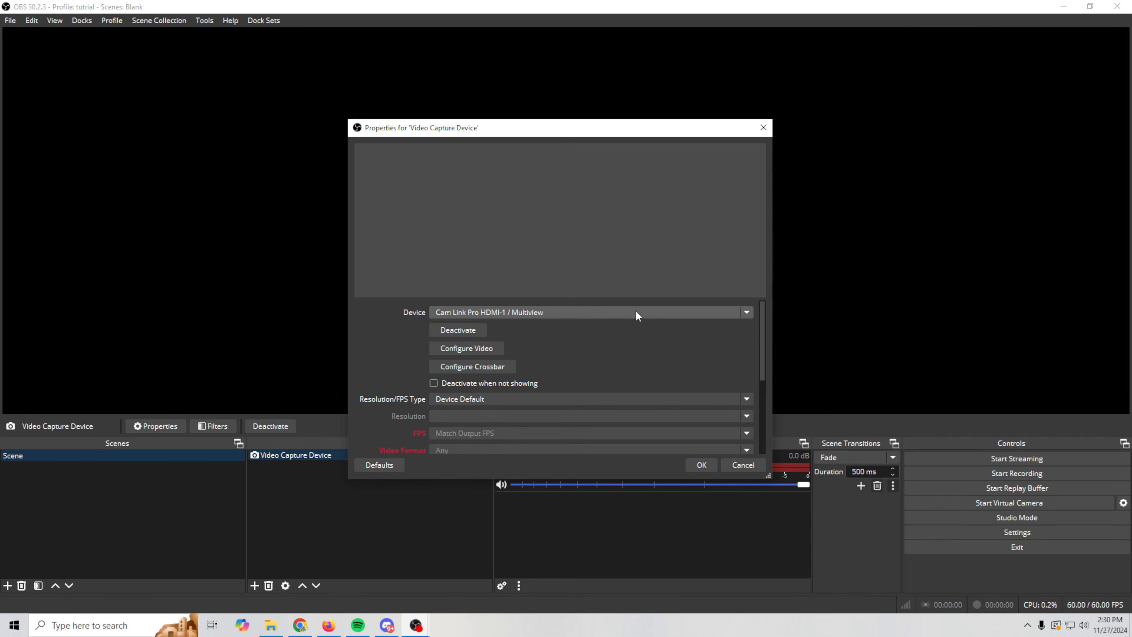
pyautogui.click(636, 312)
pyautogui.click(510, 321)
pyautogui.click(562, 314)
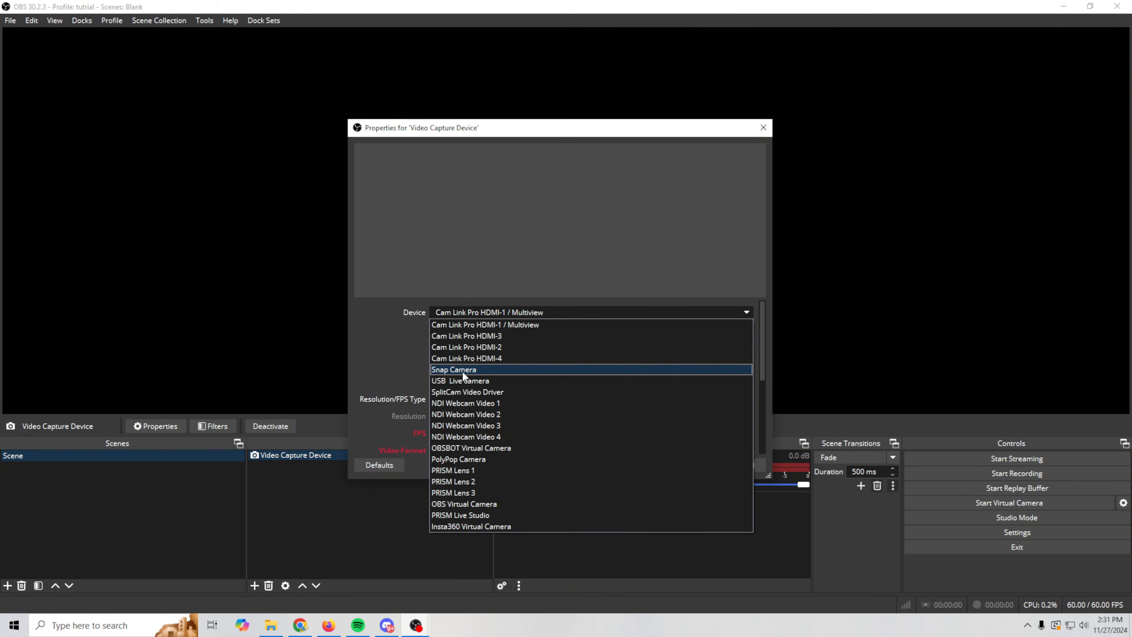
pyautogui.click(461, 380)
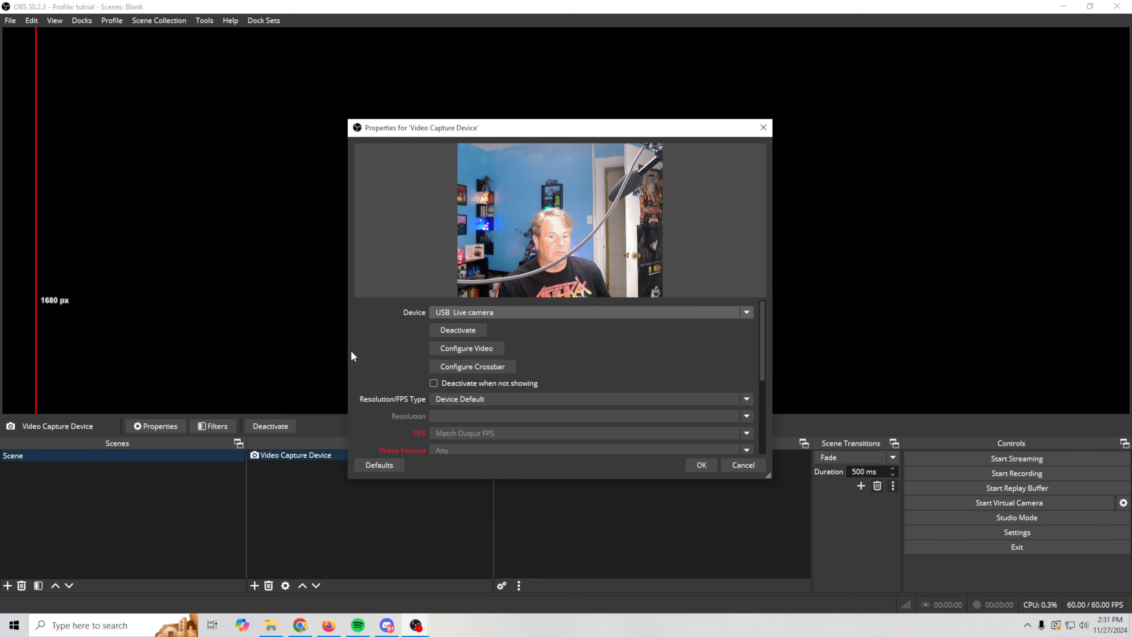
# Set the capture source's Resolution/FPS Type to Custom and its resolution to 1920x1080.
pyautogui.scroll(-1, 366, 345)
pyautogui.click(555, 362)
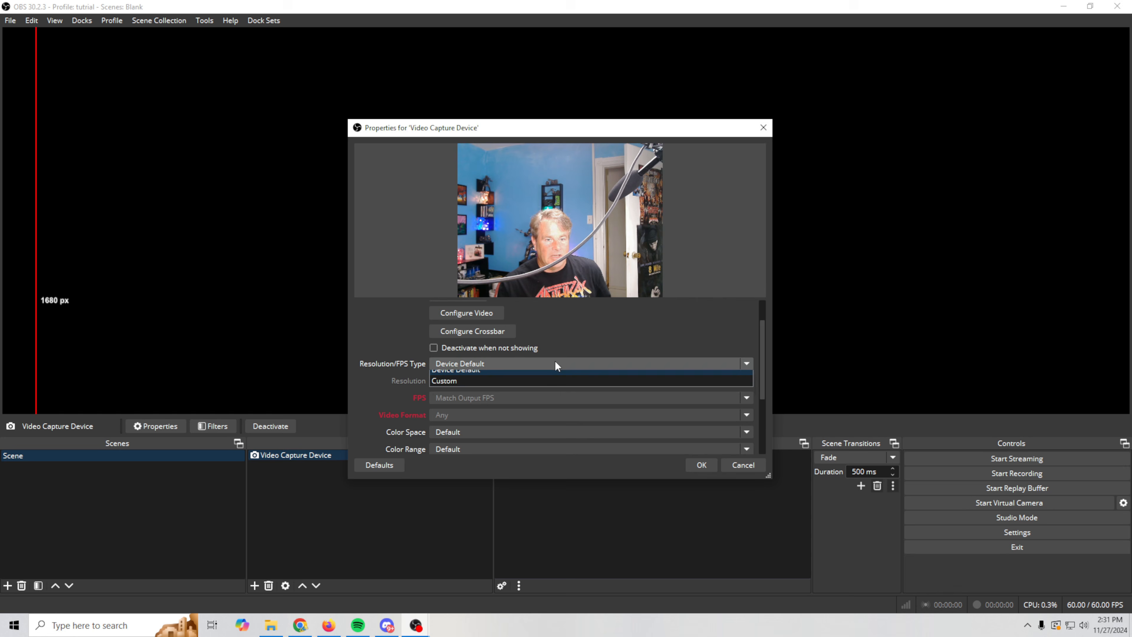
pyautogui.click(533, 386)
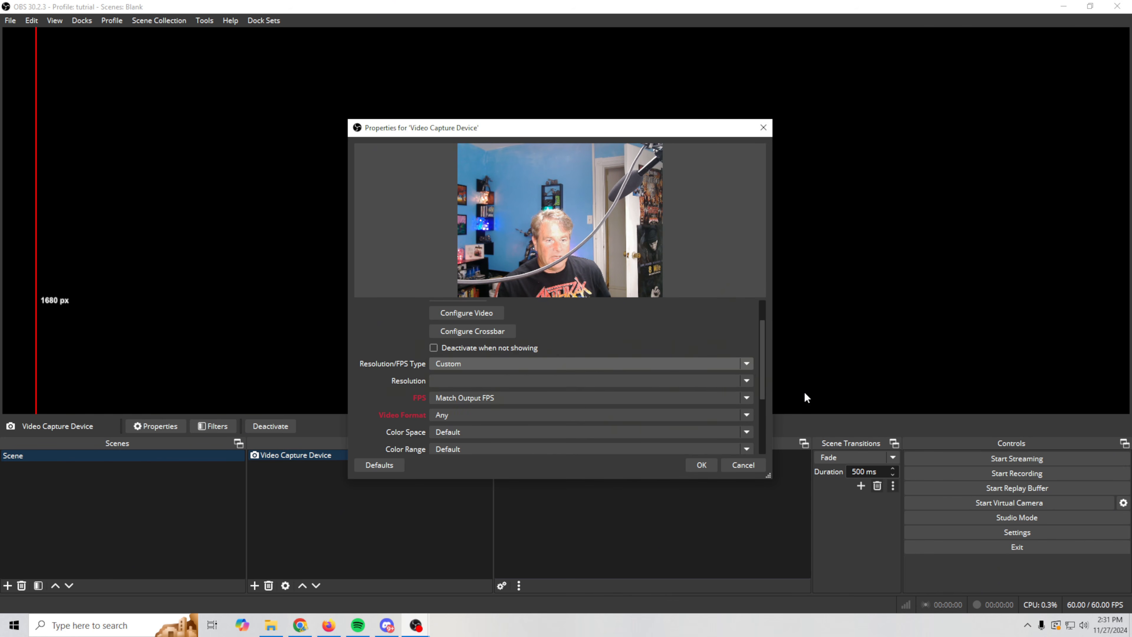
pyautogui.click(747, 380)
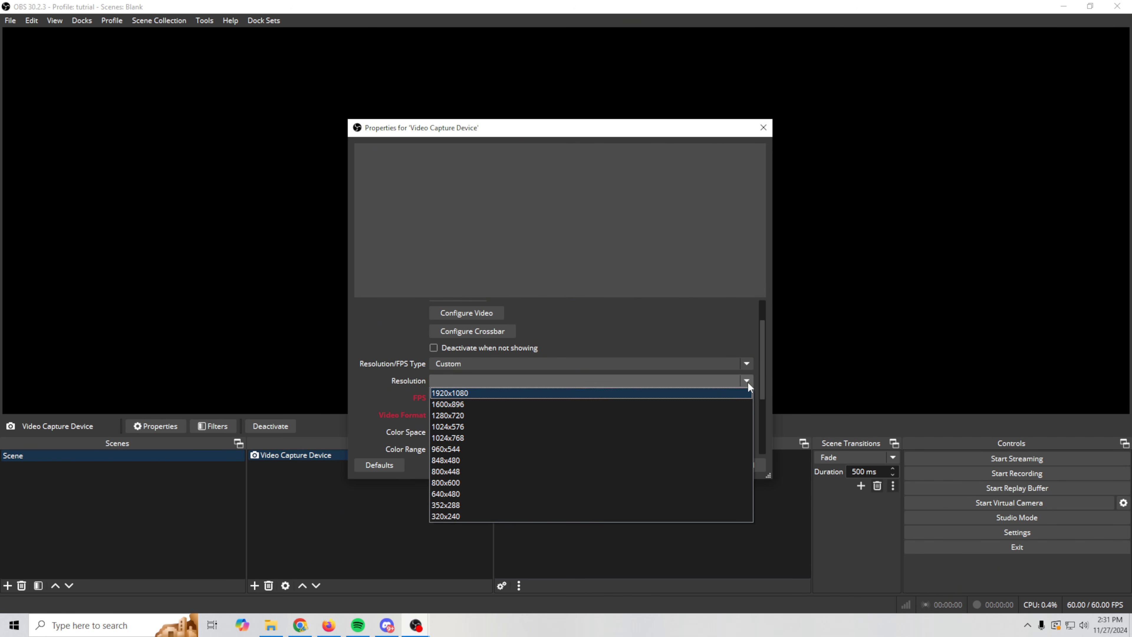
pyautogui.click(587, 393)
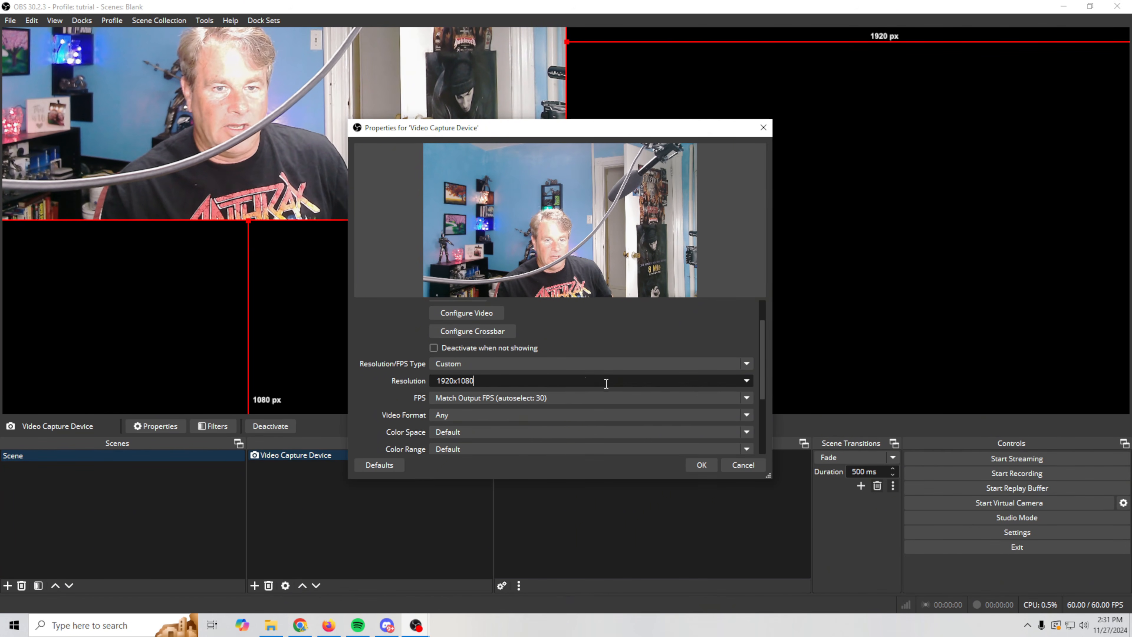
# Turn off automatic focus and exposure in the camera's video configuration, and set focus to about 260 and exposure to -7.
pyautogui.scroll(2, 575, 388)
pyautogui.click(482, 349)
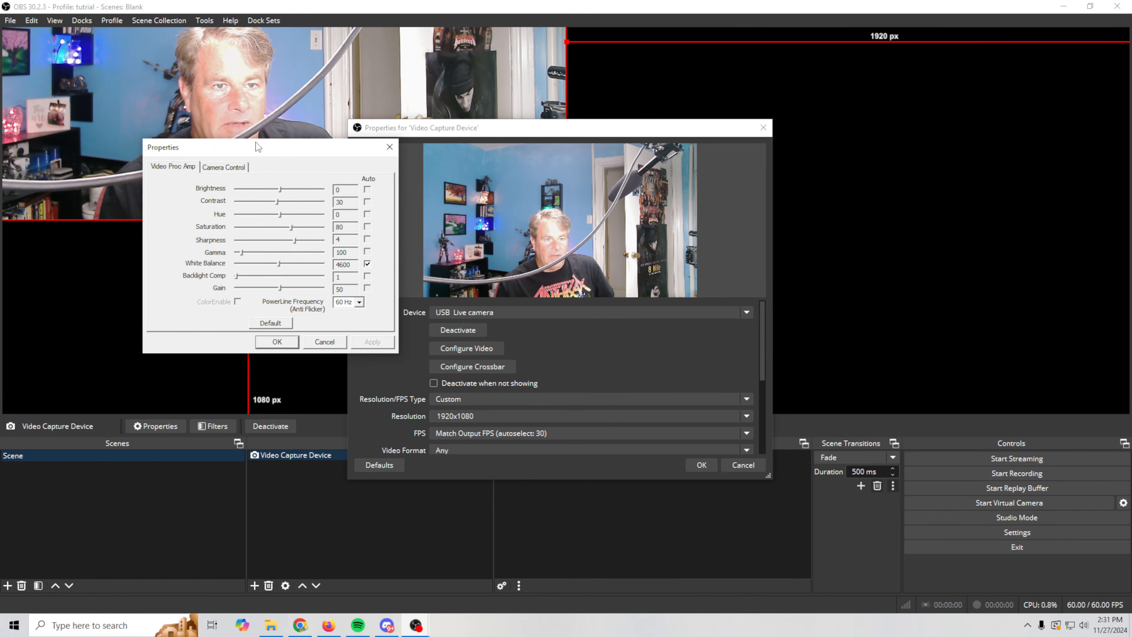
pyautogui.moveTo(256, 142); pyautogui.dragTo(797, 273)
pyautogui.click(764, 298)
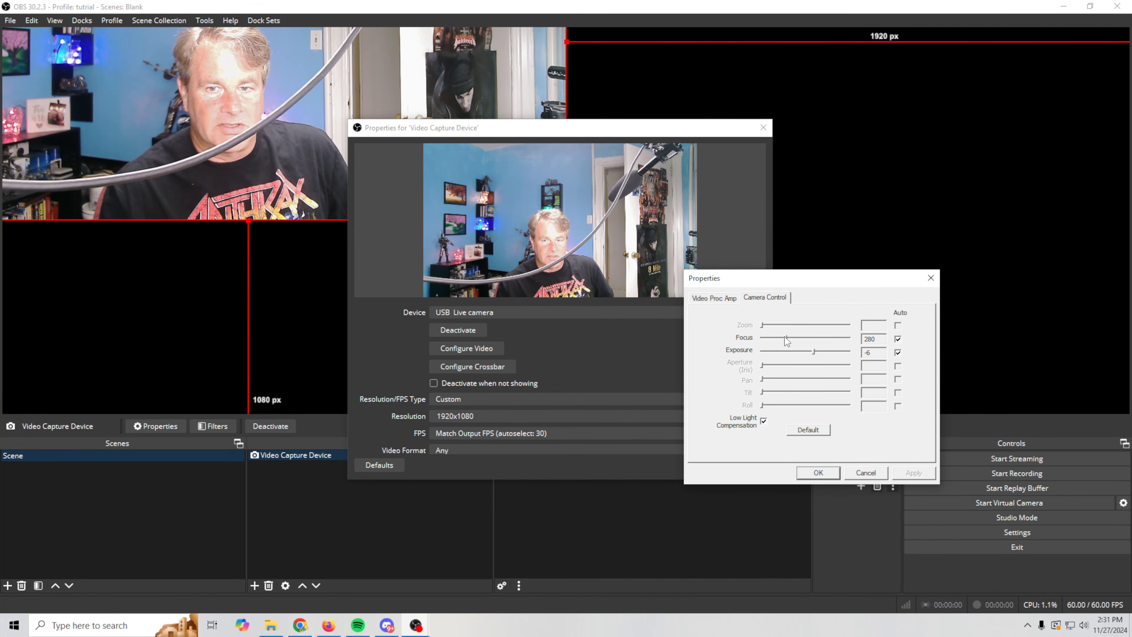
pyautogui.click(898, 340)
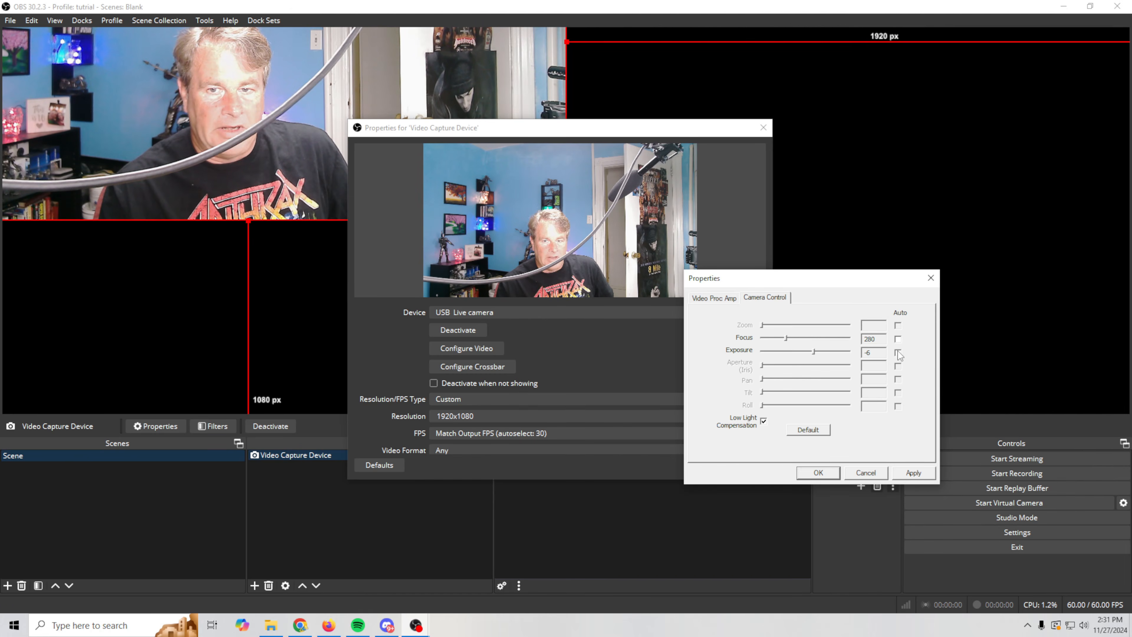
pyautogui.click(898, 352)
pyautogui.click(793, 339)
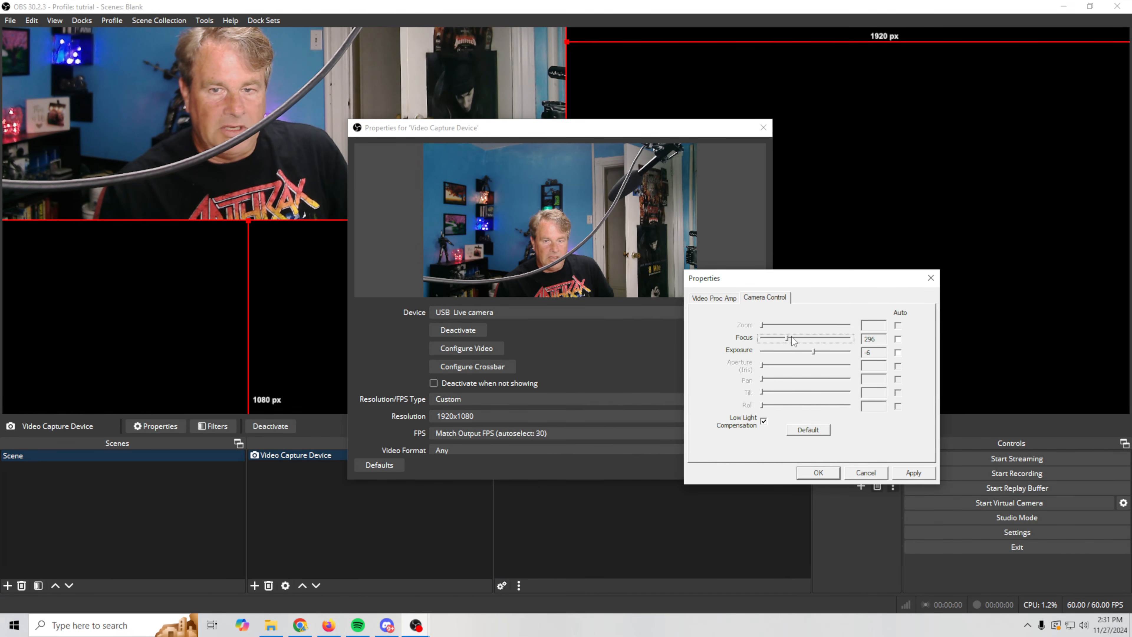
pyautogui.moveTo(792, 339)
pyautogui.mouseDown()
pyautogui.moveTo(833, 340)
pyautogui.moveTo(772, 347)
pyautogui.moveTo(814, 343)
pyautogui.moveTo(785, 349)
pyautogui.mouseUp()
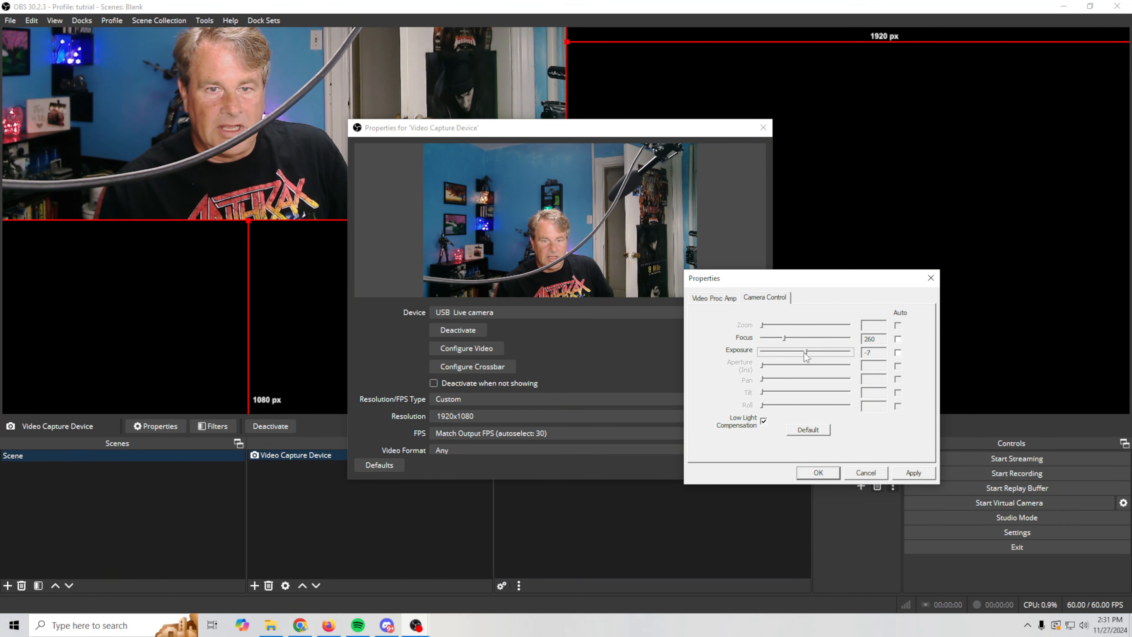
pyautogui.moveTo(804, 353)
pyautogui.mouseDown()
pyautogui.moveTo(776, 355)
pyautogui.moveTo(815, 352)
pyautogui.mouseUp()
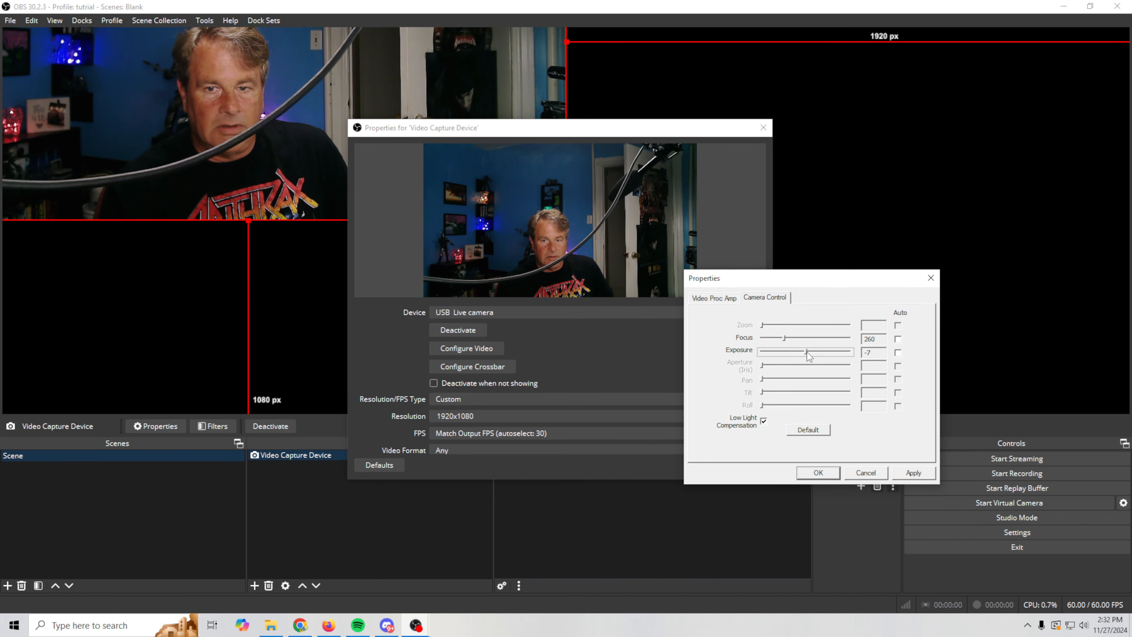
# Review the camera's Video Proc Amp settings, such as brightness, contrast and white balance, and confirm the camera configuration.
pyautogui.click(721, 295)
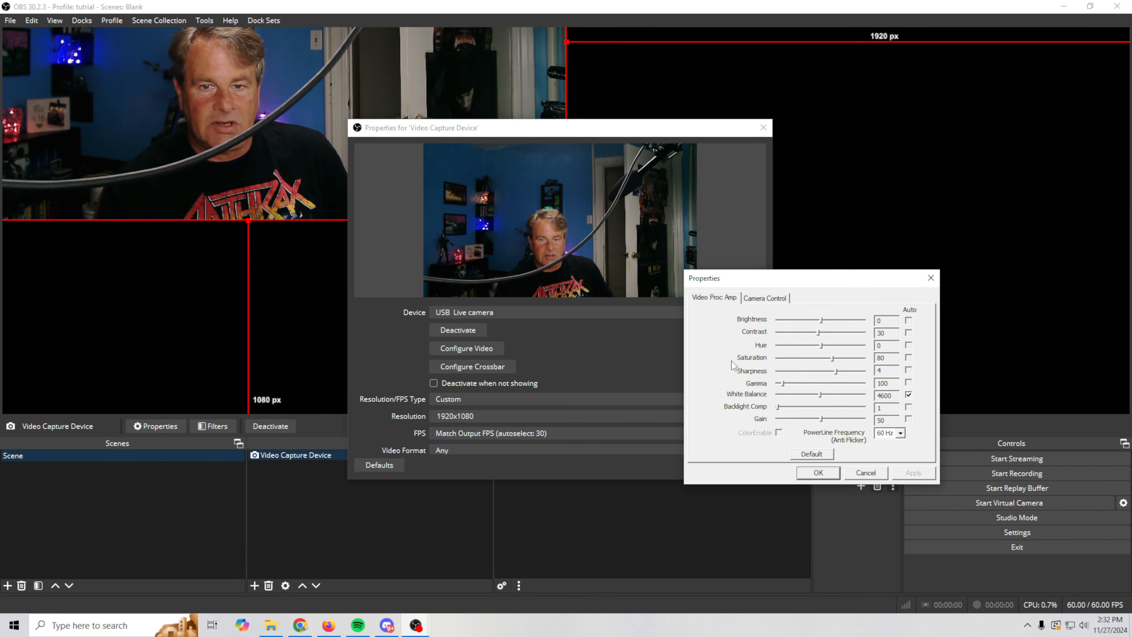
pyautogui.moveTo(811, 289); pyautogui.dragTo(770, 247)
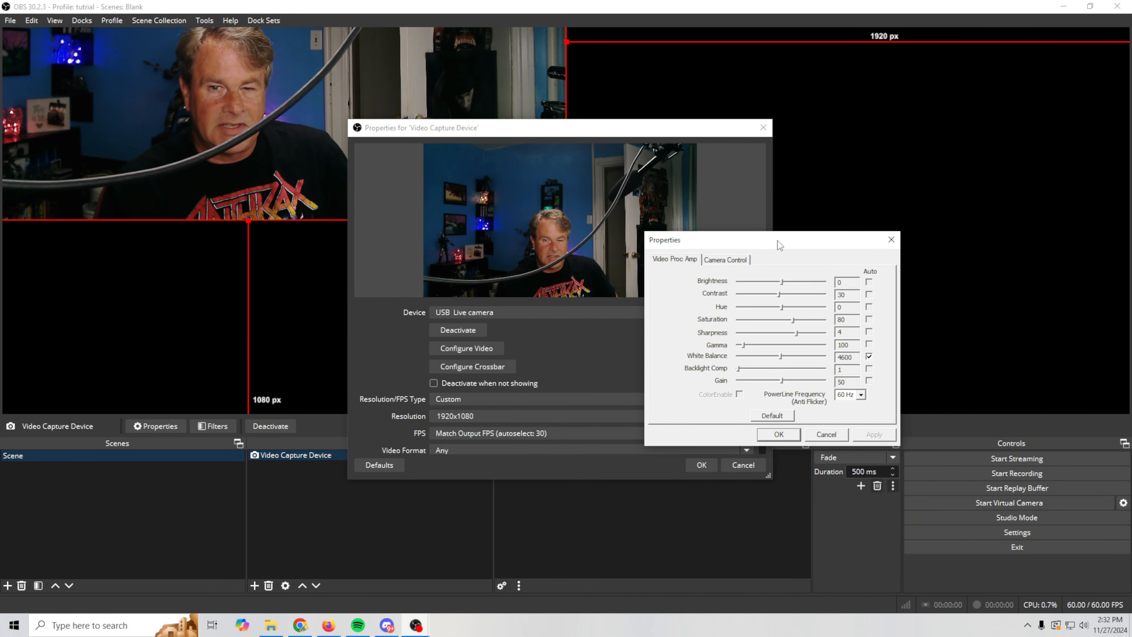
pyautogui.moveTo(778, 241); pyautogui.dragTo(630, 256)
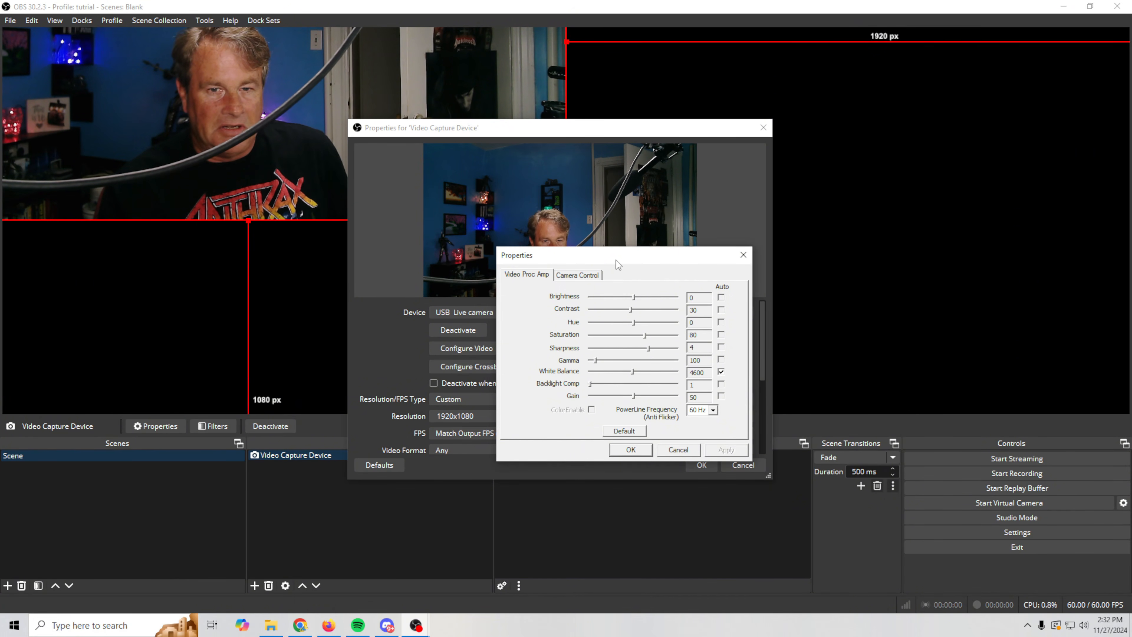
pyautogui.moveTo(616, 263); pyautogui.dragTo(676, 221)
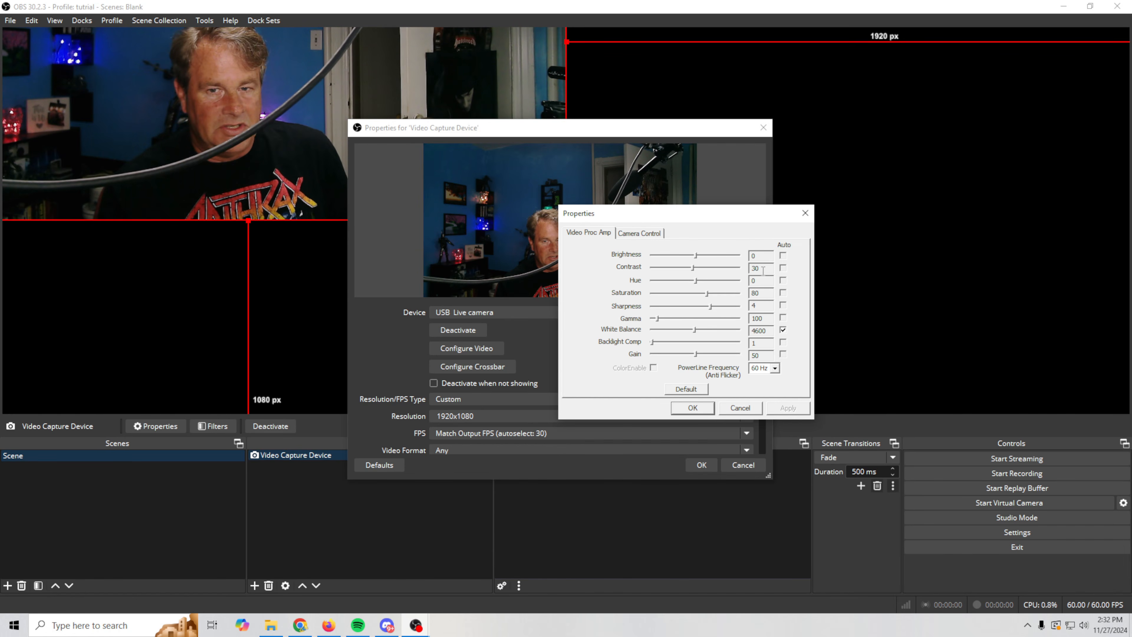
pyautogui.click(638, 234)
pyautogui.click(601, 236)
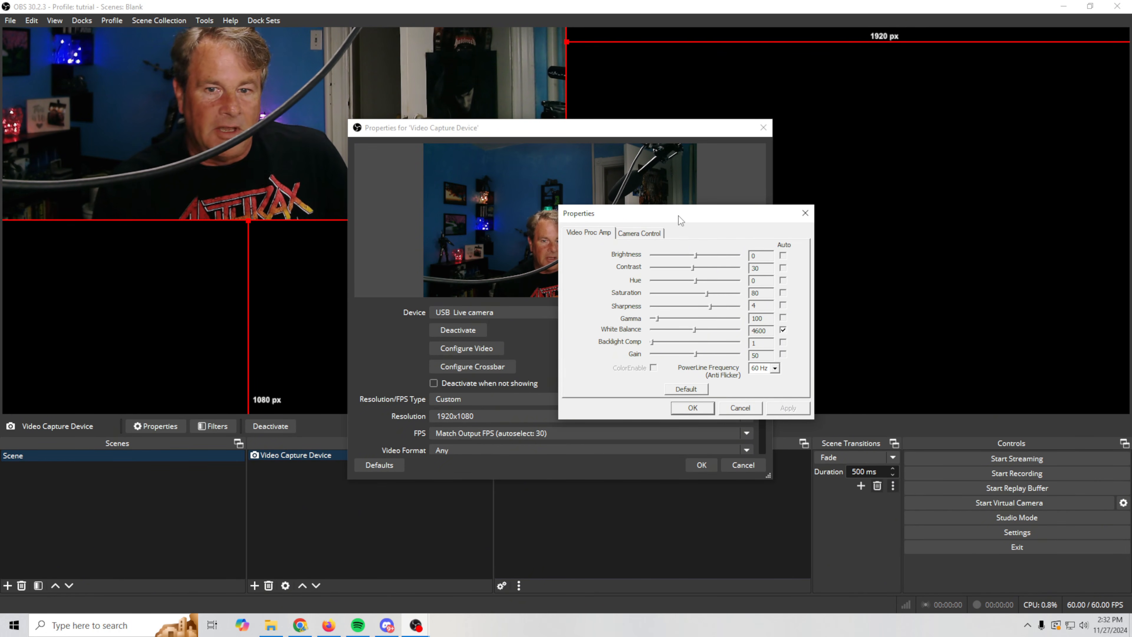
pyautogui.click(692, 408)
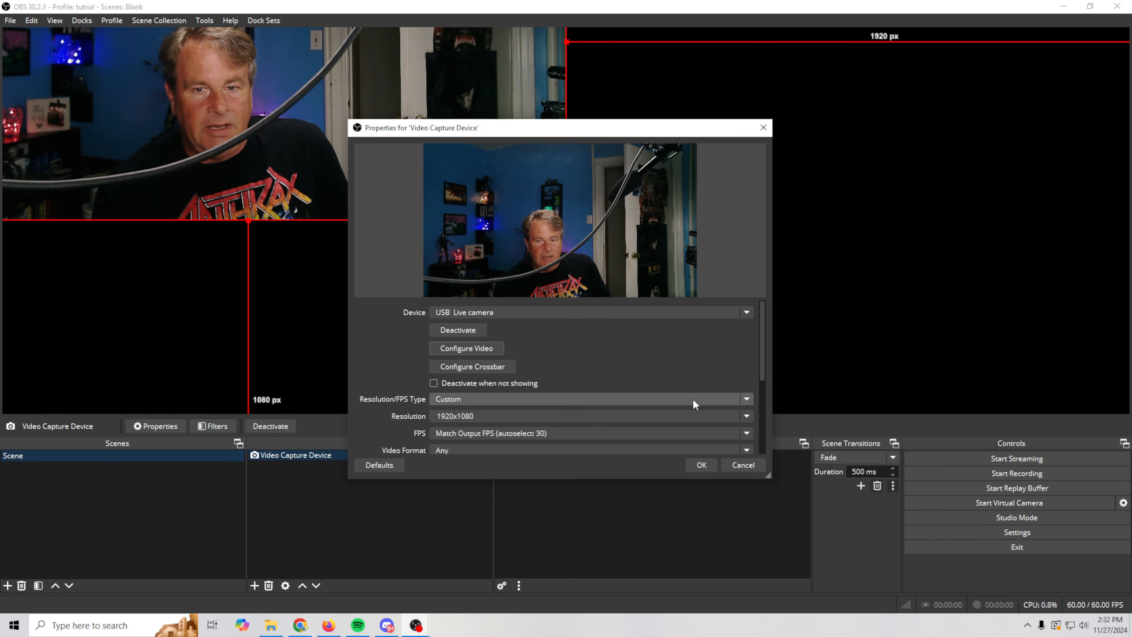
# Enable a custom audio device for the capture source, choose Cam Link Pro Audio-1 as the audio device, and confirm the properties.
pyautogui.moveTo(762, 340); pyautogui.dragTo(762, 433)
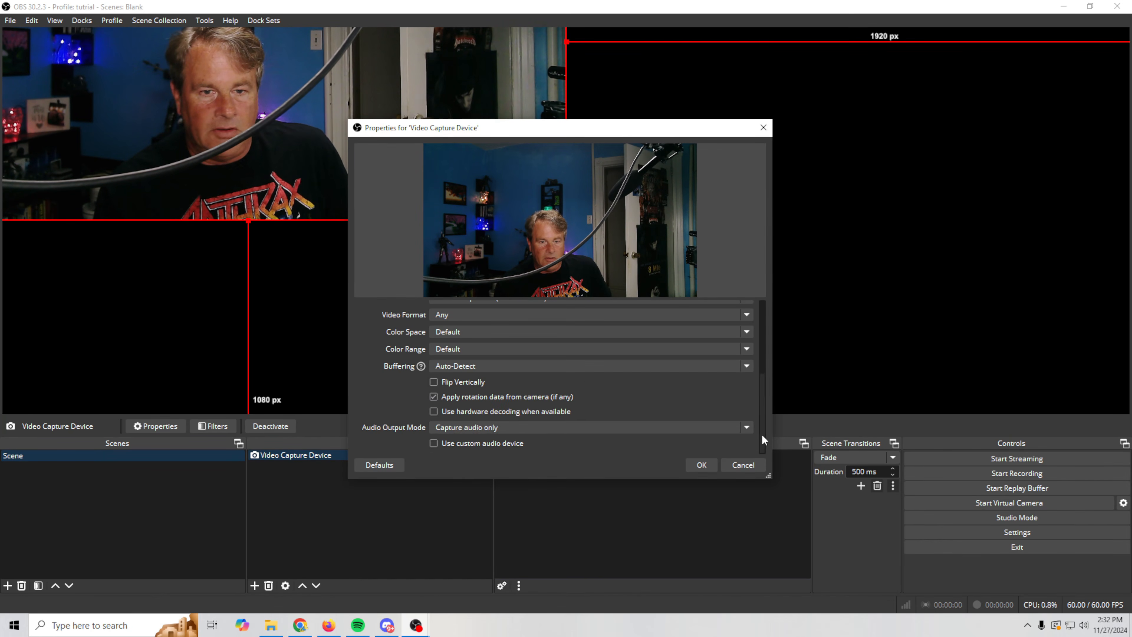
pyautogui.scroll(3, 434, 447)
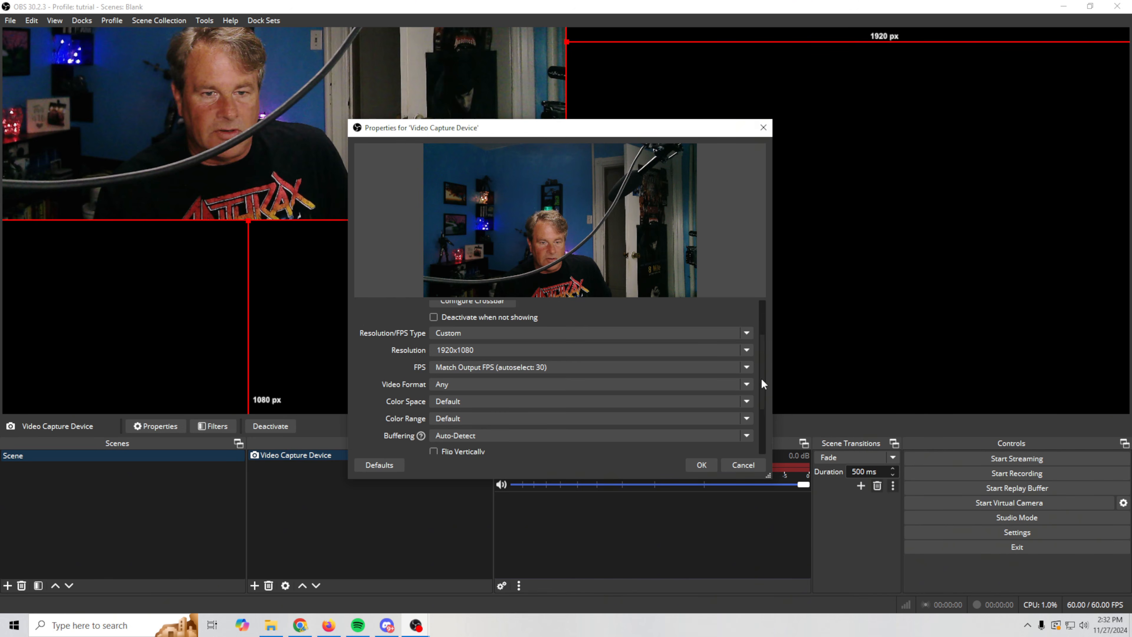
pyautogui.moveTo(761, 377); pyautogui.dragTo(761, 432)
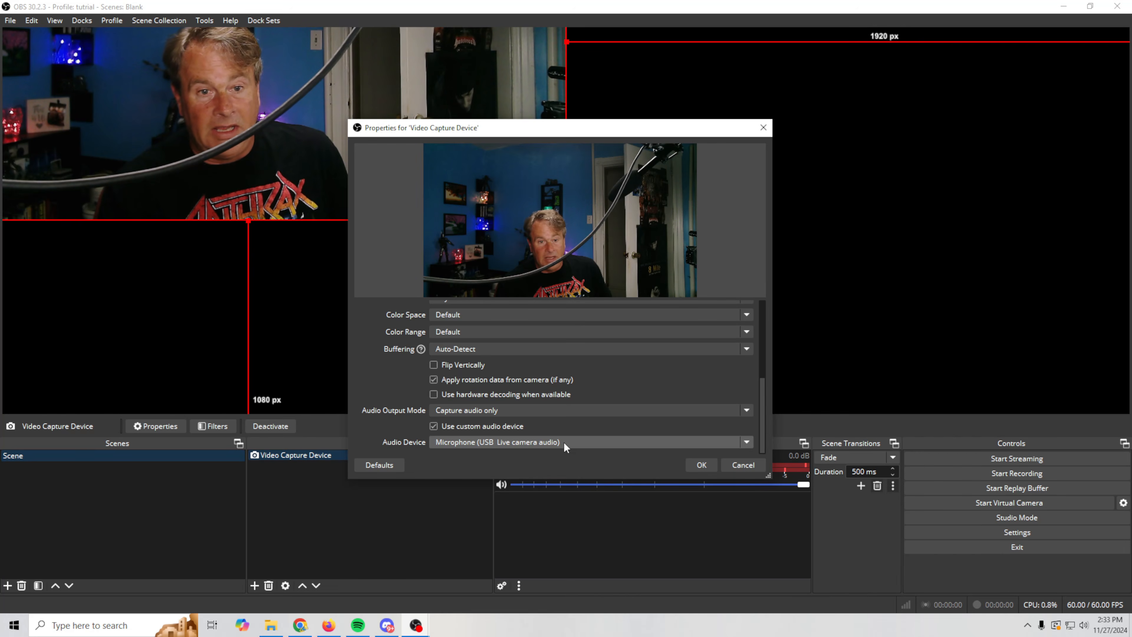
pyautogui.click(526, 441)
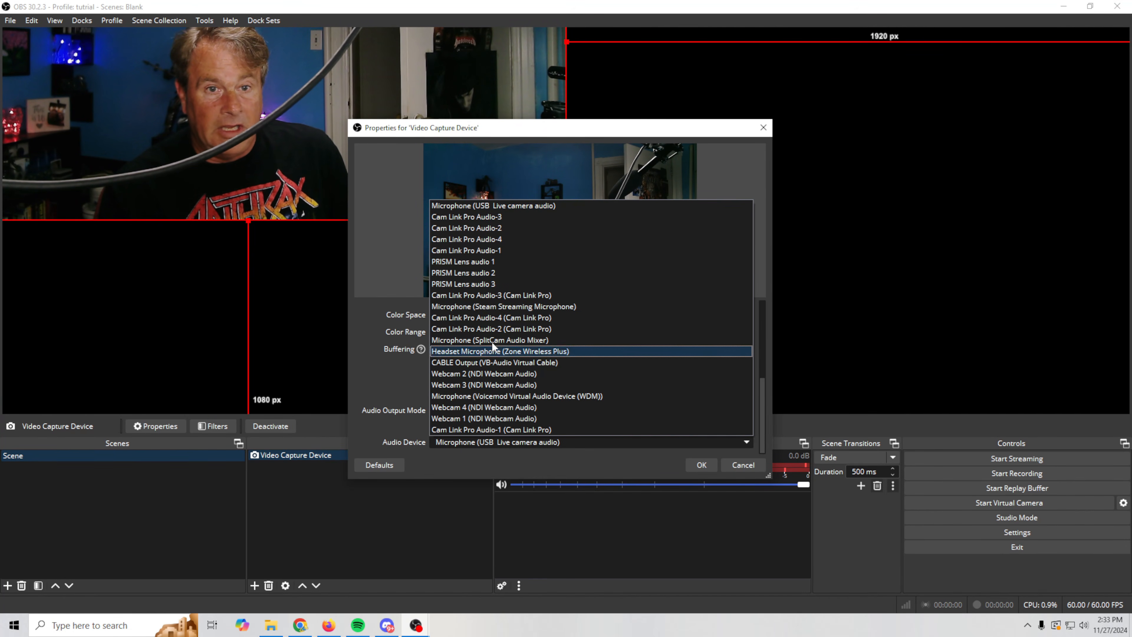
pyautogui.click(502, 250)
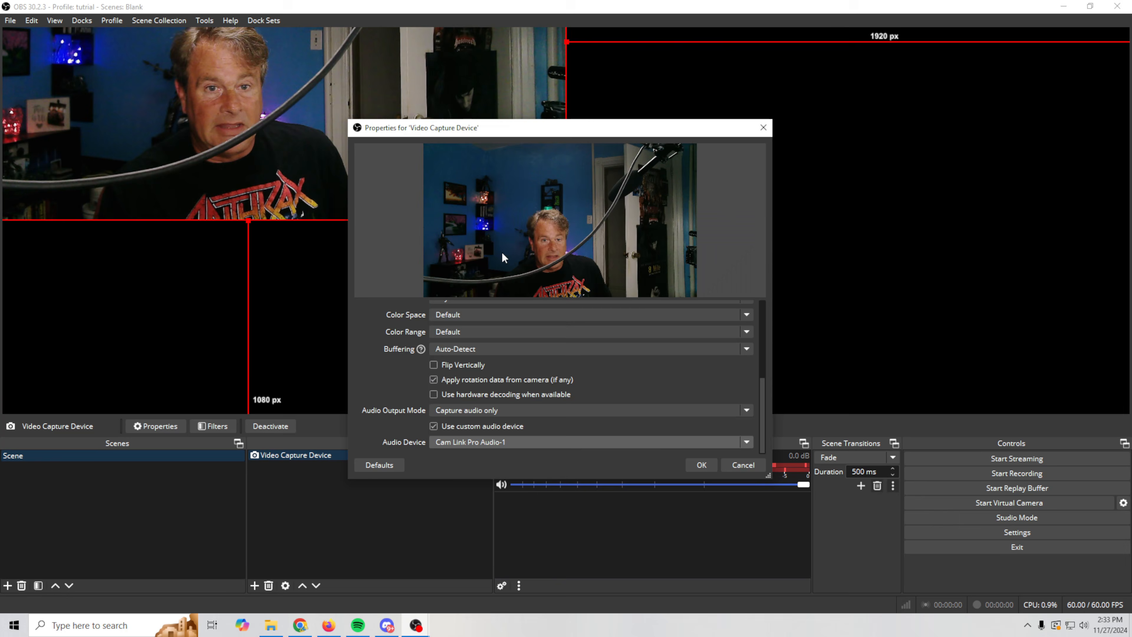
pyautogui.click(701, 466)
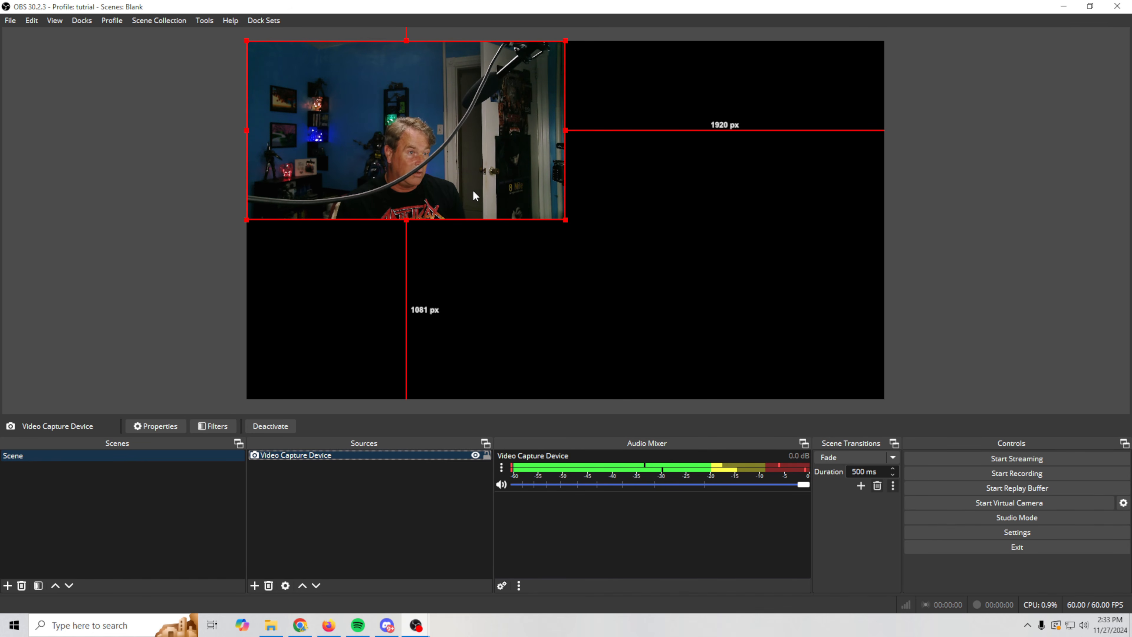
# Scale the Video Capture Device source from its corner until it fills the whole canvas.
pyautogui.moveTo(387, 137)
pyautogui.mouseDown()
pyautogui.moveTo(419, 167)
pyautogui.moveTo(388, 136)
pyautogui.mouseUp()
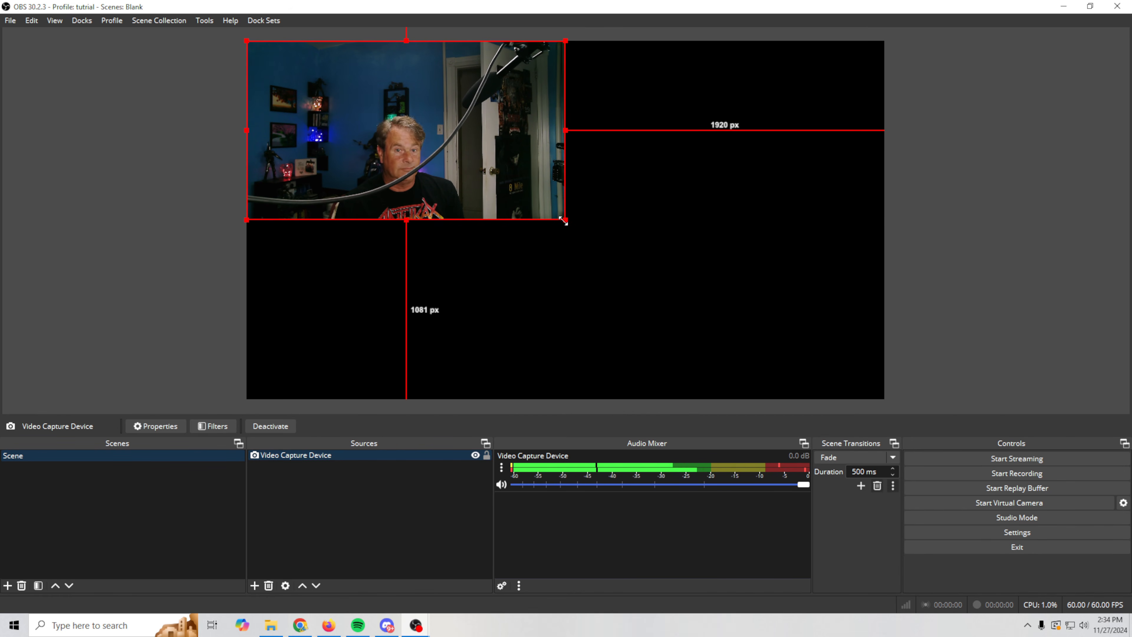
pyautogui.moveTo(564, 220); pyautogui.dragTo(793, 402)
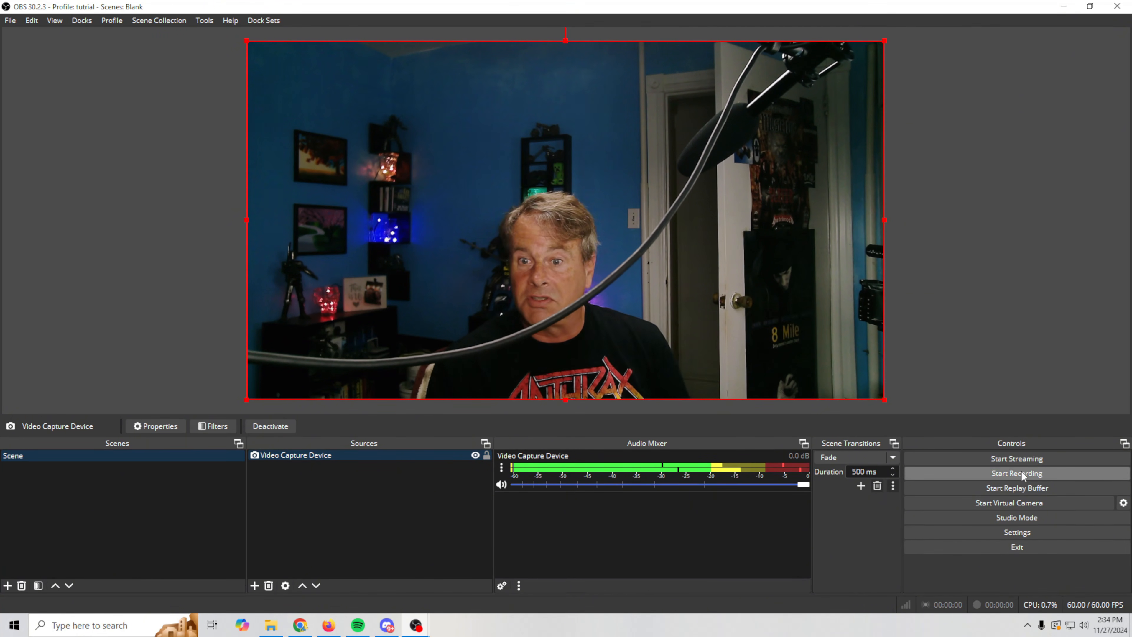
# Review the recording output settings, such as path, format, encoder and audio tracks, along with the bitrates of the audio tracks.
pyautogui.click(1023, 533)
pyautogui.click(313, 170)
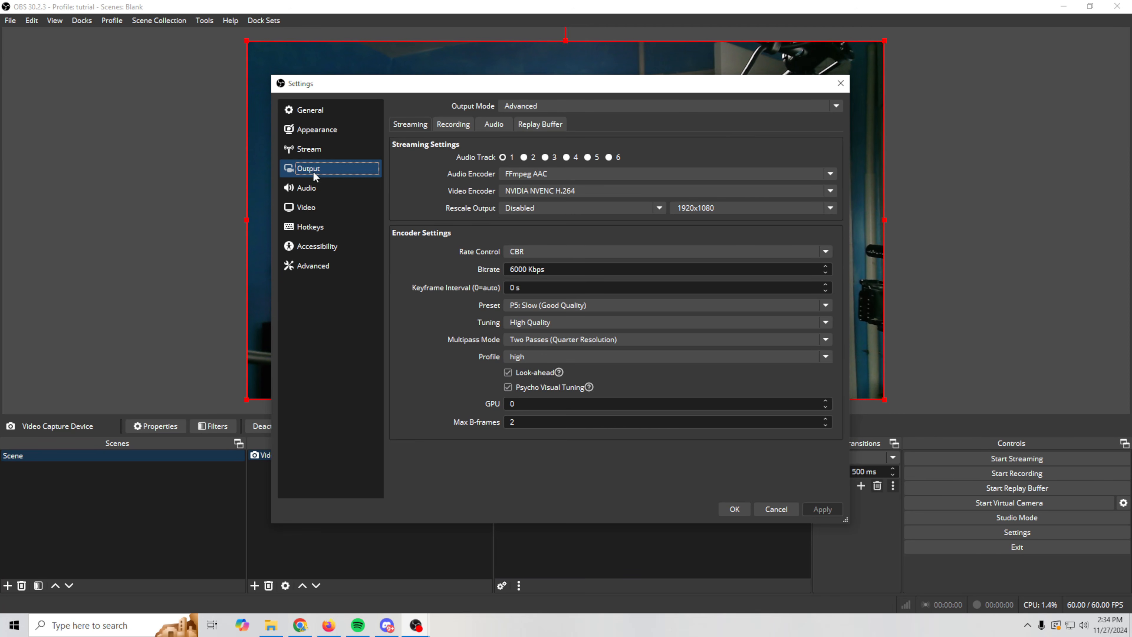
pyautogui.click(457, 123)
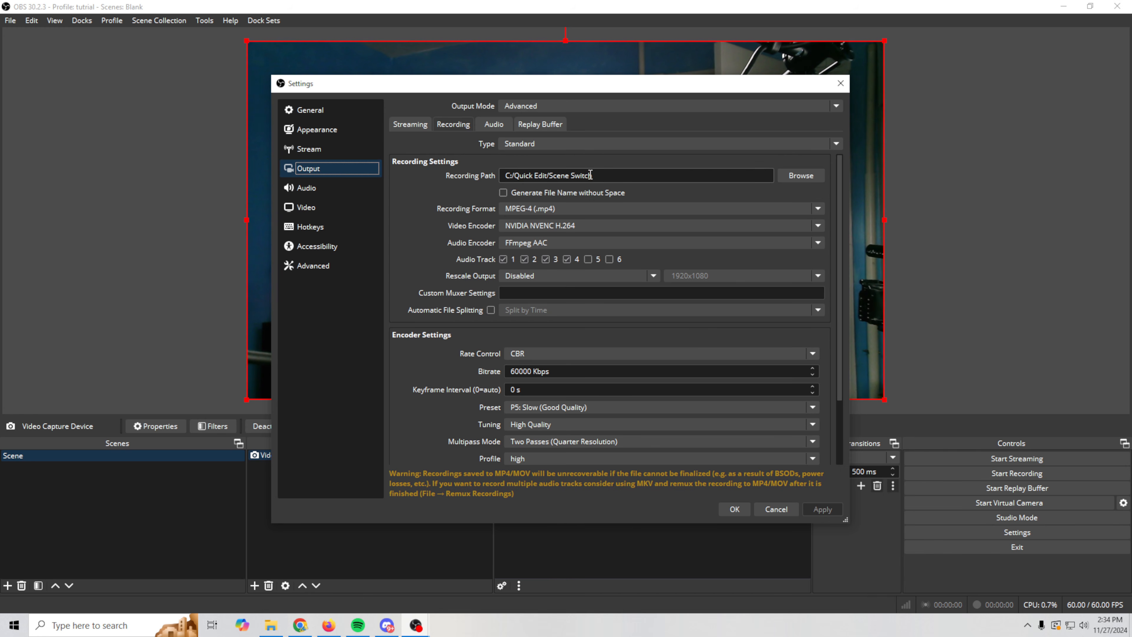
pyautogui.click(490, 125)
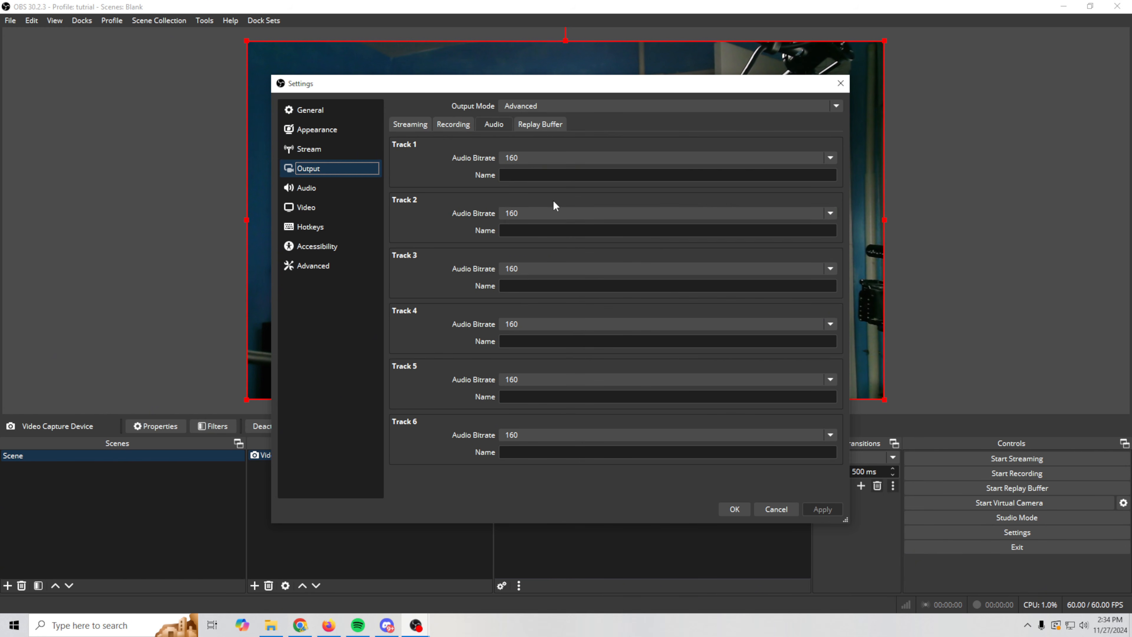
pyautogui.click(455, 123)
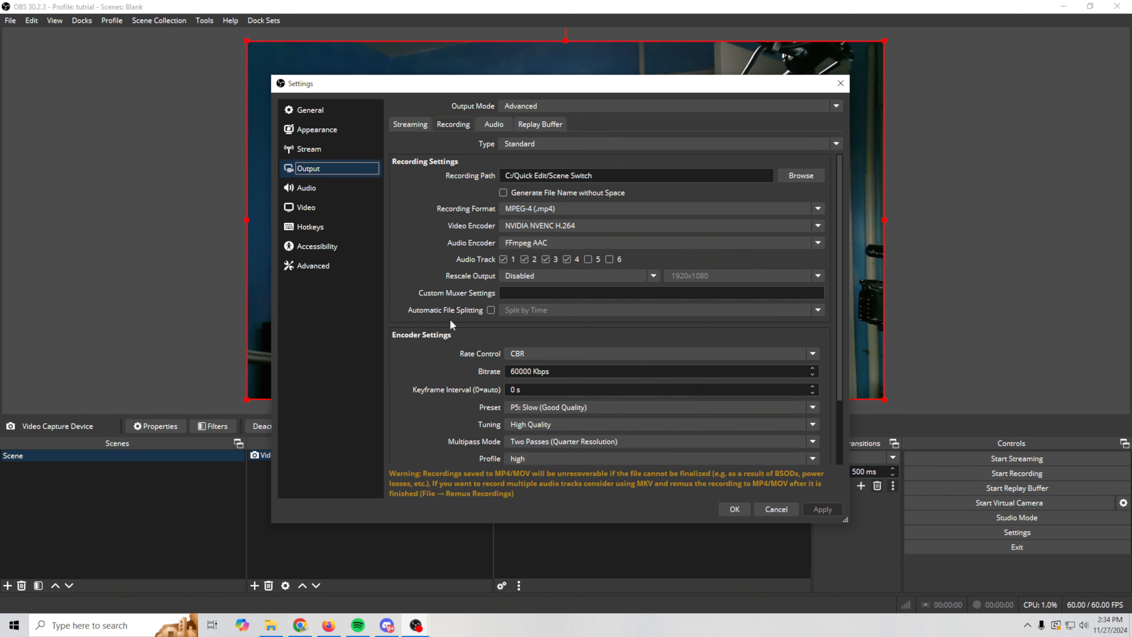
pyautogui.click(494, 126)
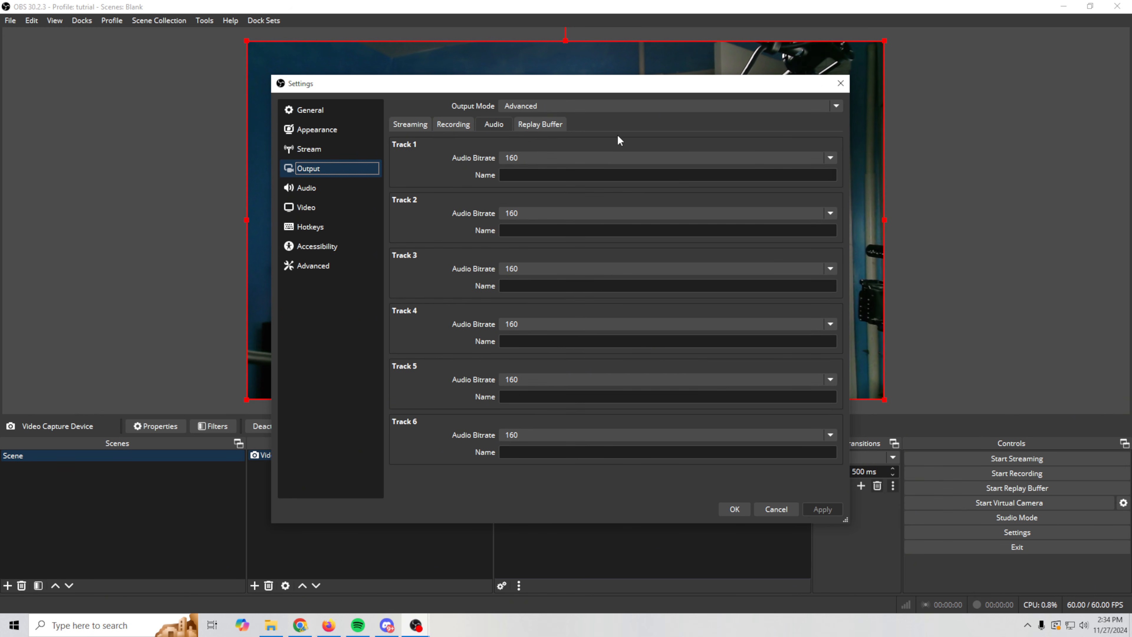
pyautogui.click(459, 123)
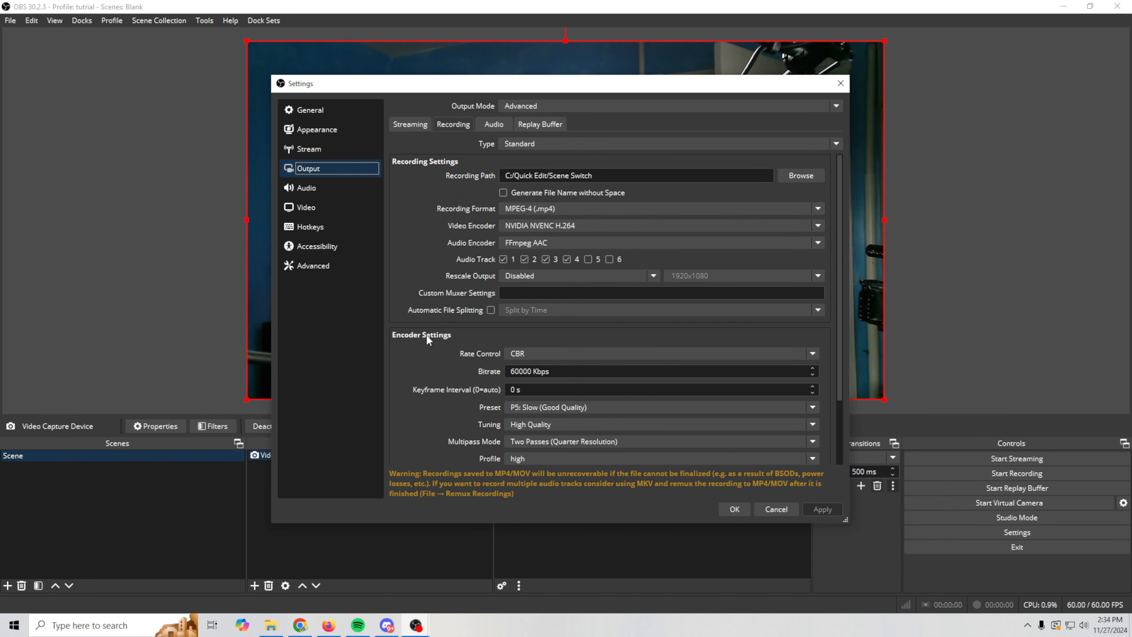
pyautogui.click(729, 508)
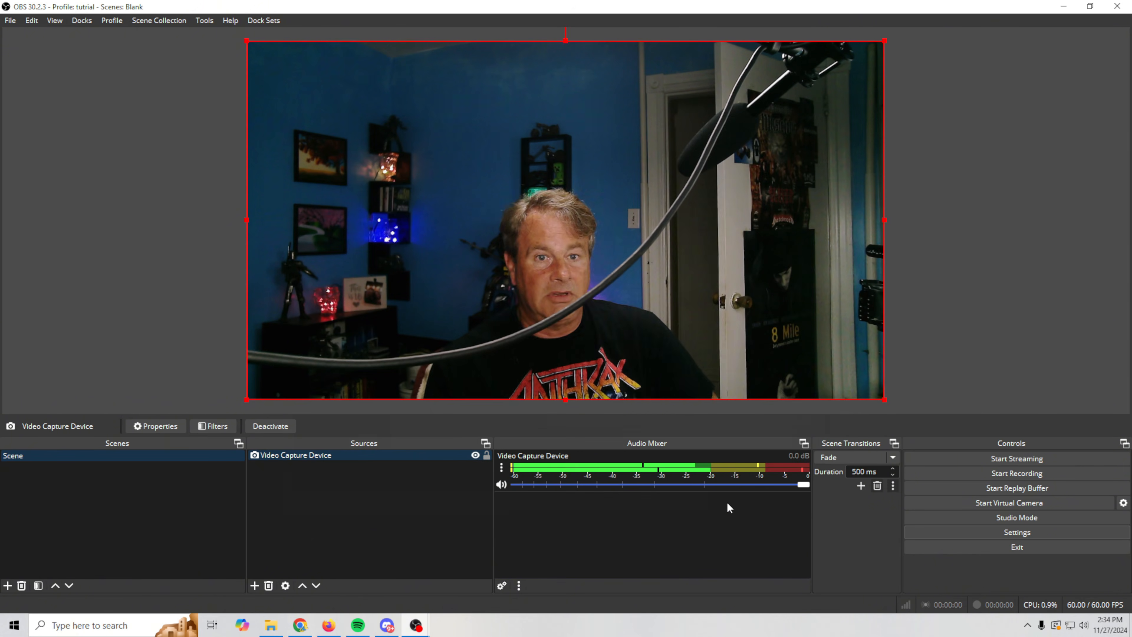